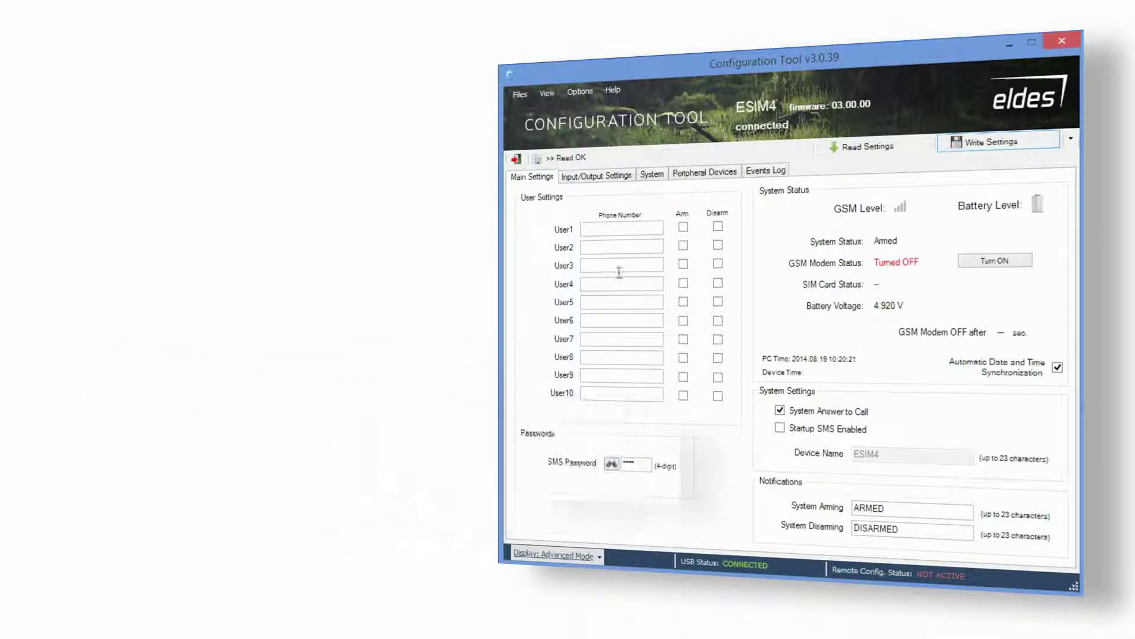
Enter the phone number for User1 and allow this user to arm the system
{"action": "left_click", "coordinate": [619, 229]}
{"action": "type", "text": "+370"}
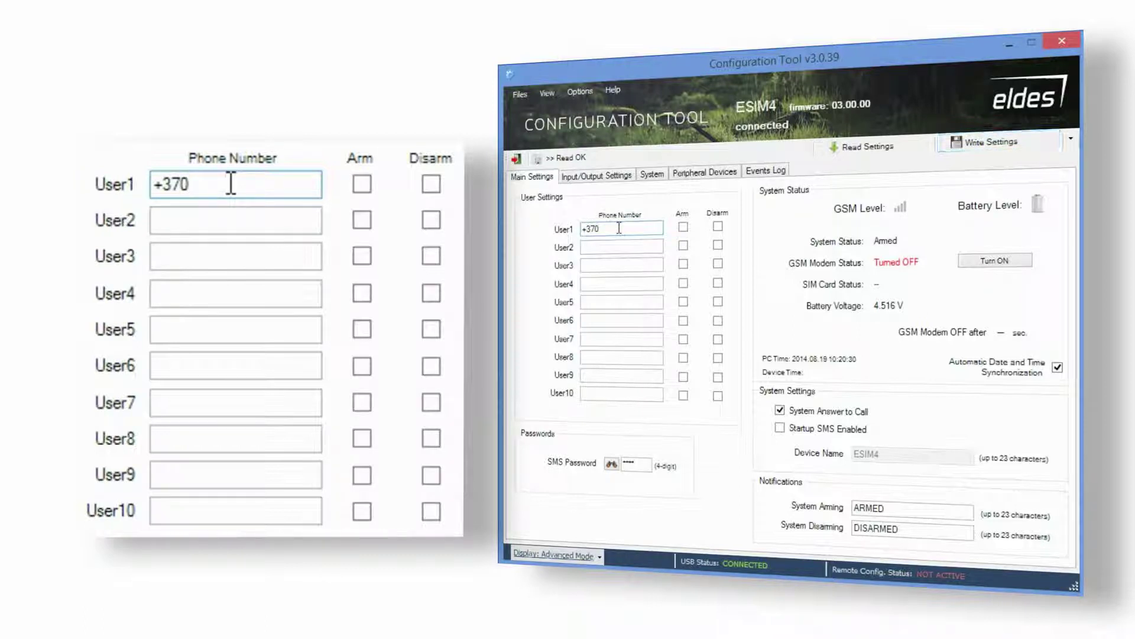
{"action": "type", "text": "1234XXX"}
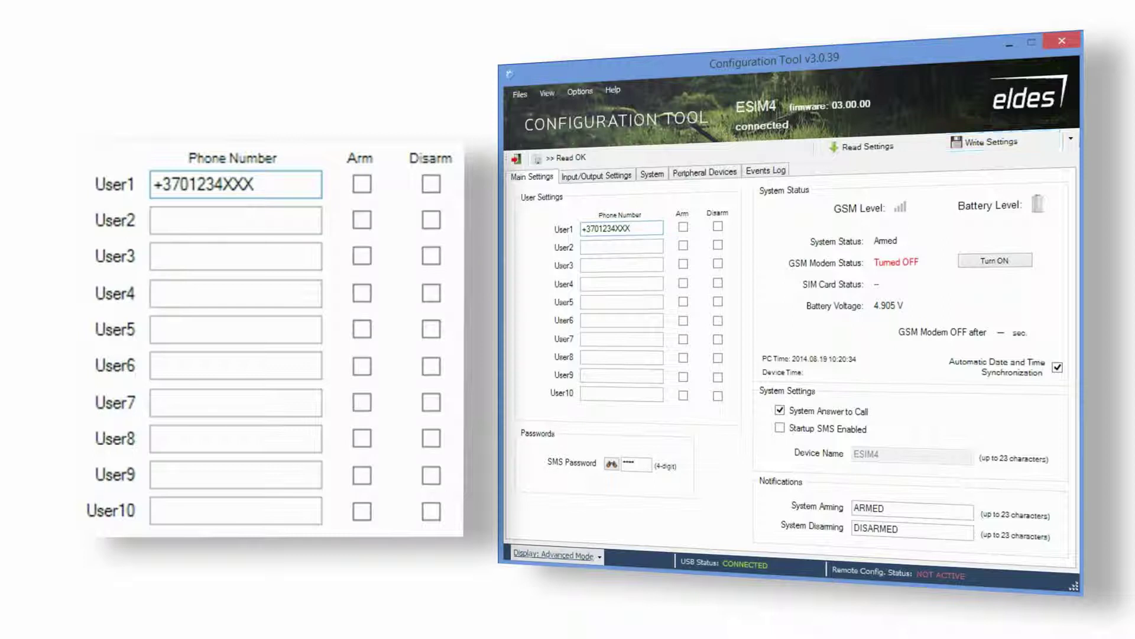
{"action": "left_click", "coordinate": [683, 227]}
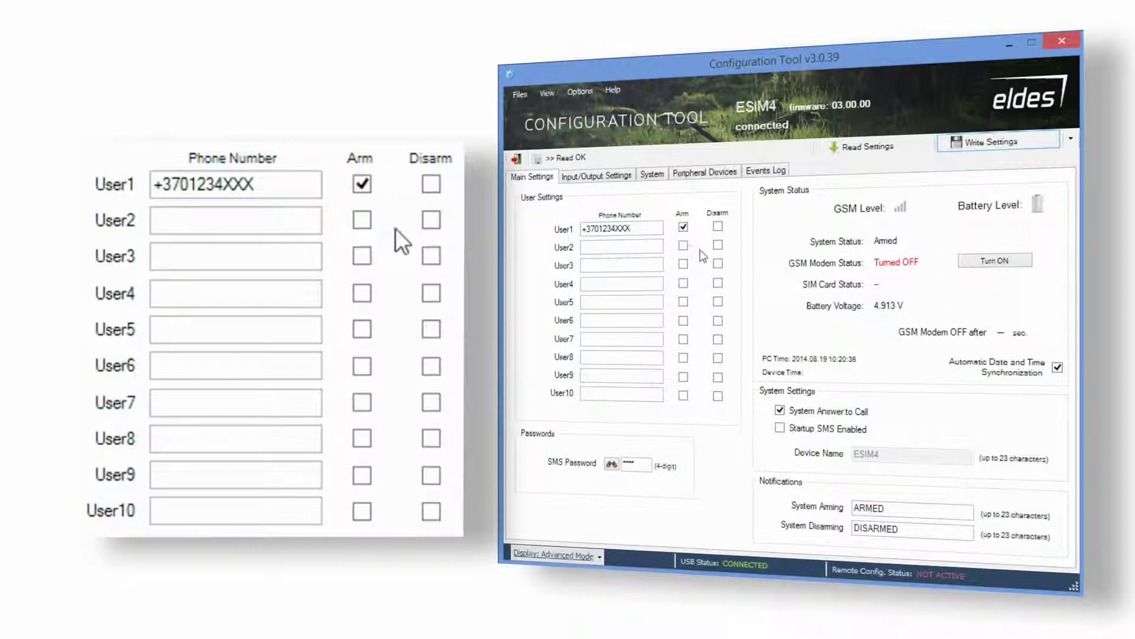
Allow User2 to disarm the system and enter that user's phone number
{"action": "left_click", "coordinate": [718, 246]}
{"action": "left_click", "coordinate": [654, 247]}
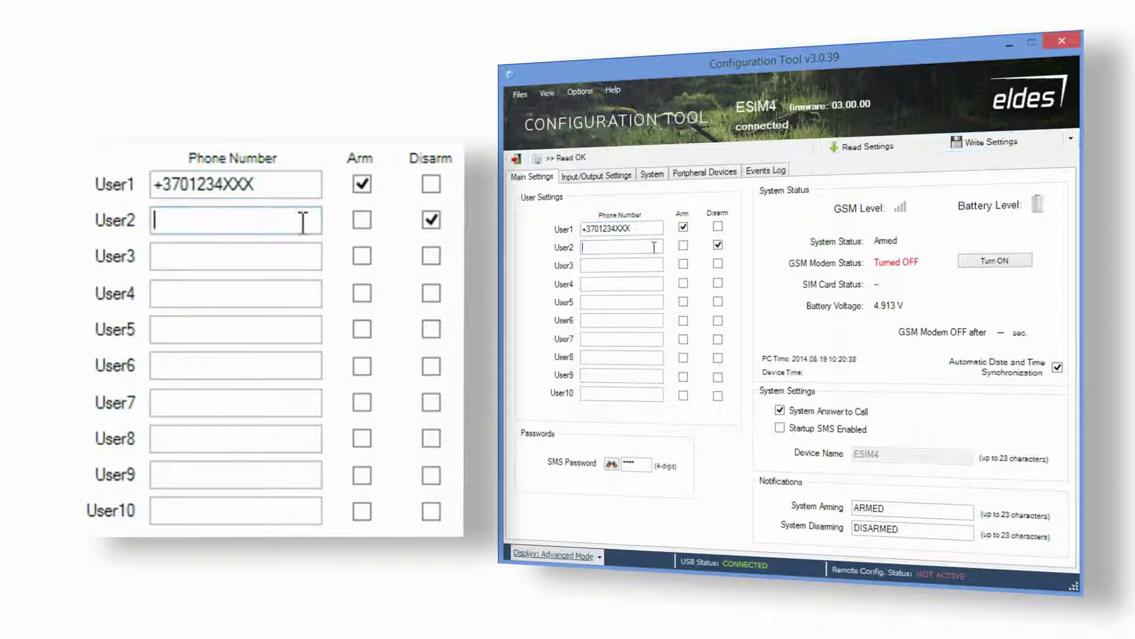
{"action": "type", "text": "+37"}
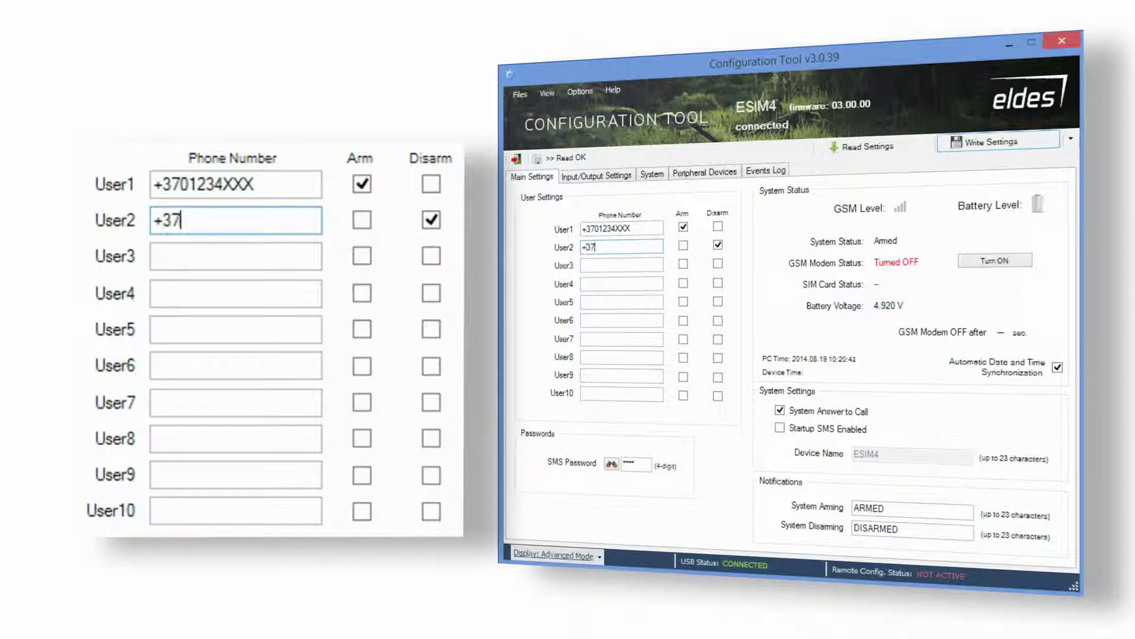
{"action": "type", "text": "012345XX"}
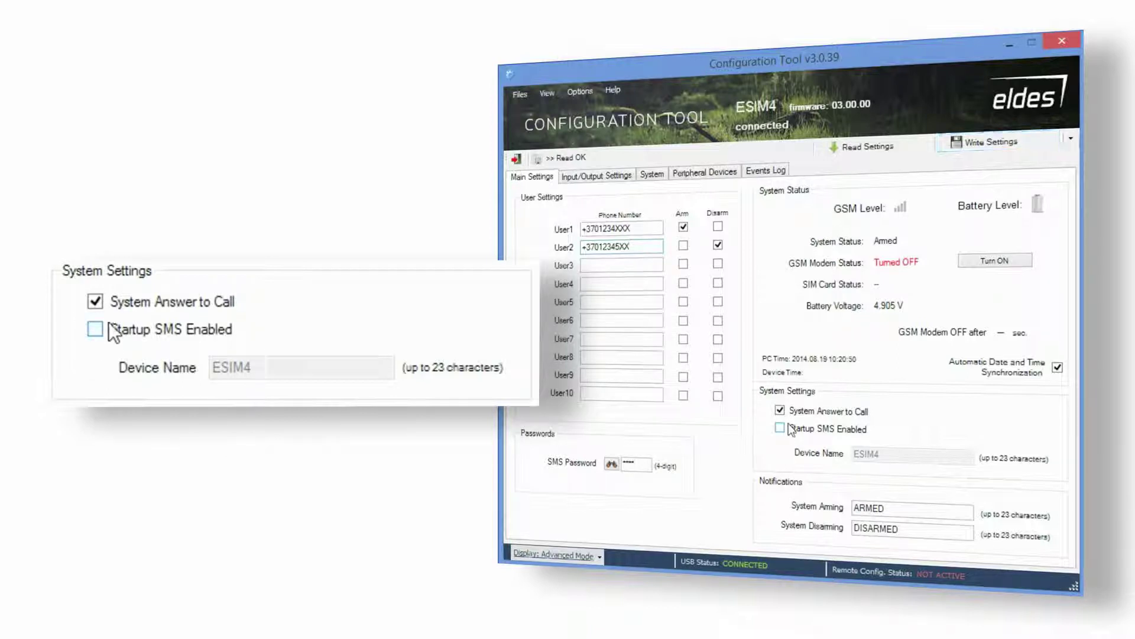
Enable the startup SMS and set the device name to "ESIM4 STARTED"
{"action": "left_click", "coordinate": [789, 426]}
{"action": "left_click", "coordinate": [897, 455]}
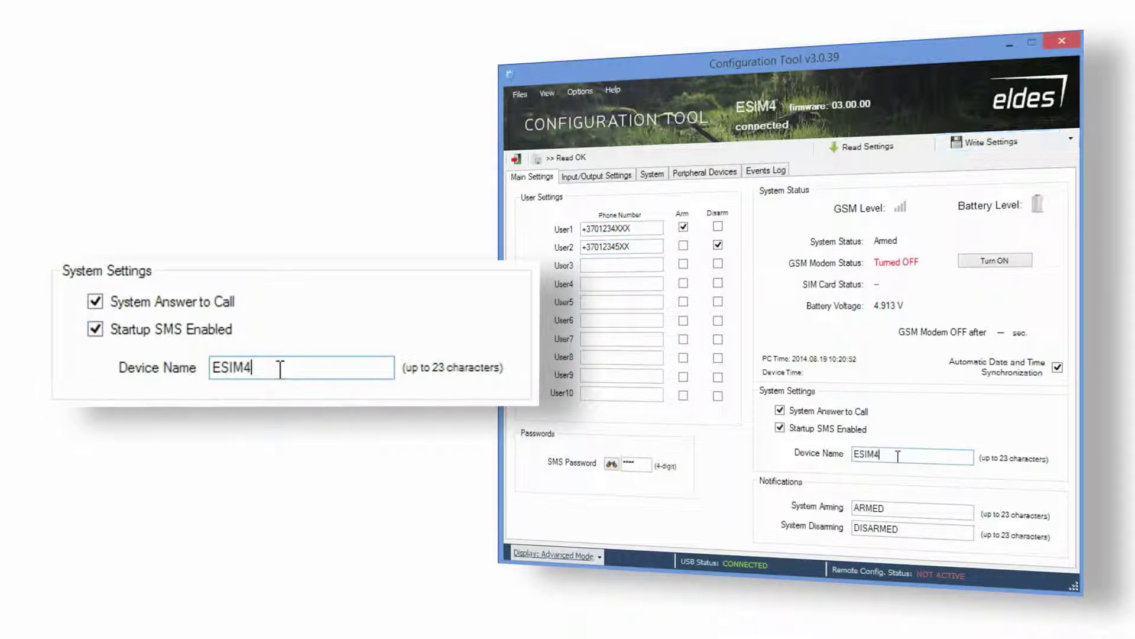
{"action": "type", "text": "STARTED"}
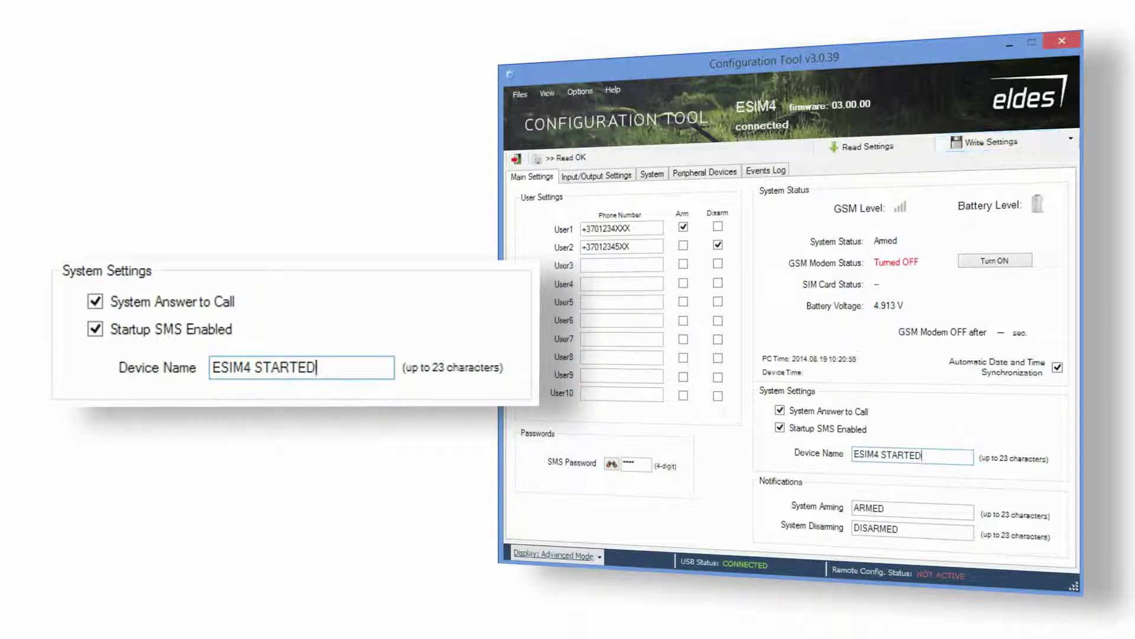
Check the system arming and disarming notification texts and write the main settings to the device
{"action": "left_click", "coordinate": [905, 509]}
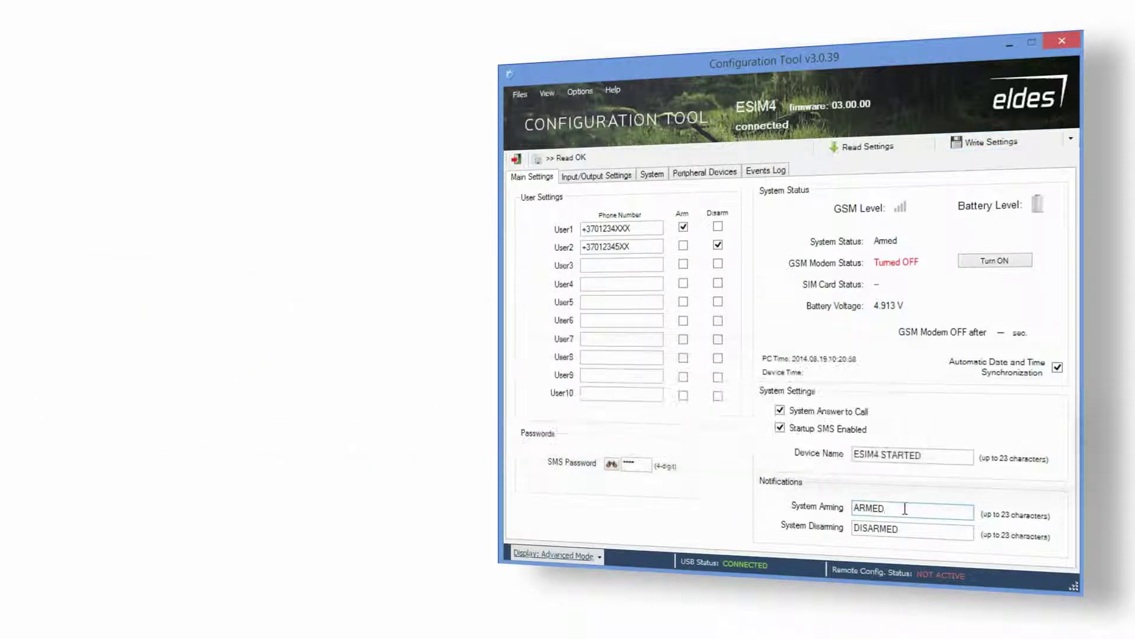
{"action": "left_click", "coordinate": [900, 527]}
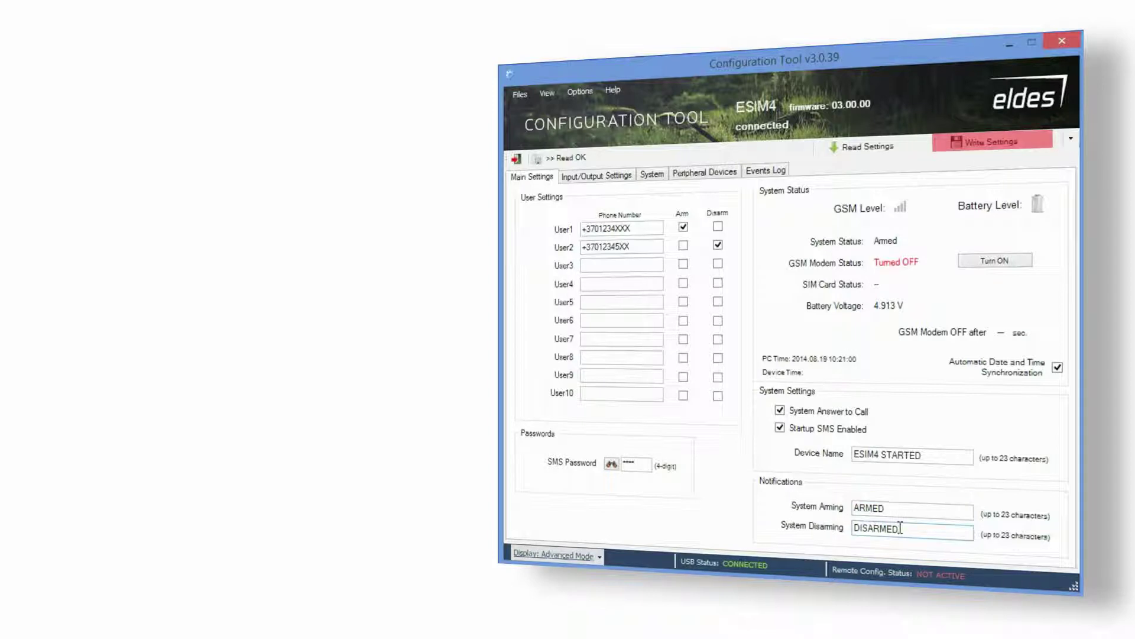
{"action": "left_click", "coordinate": [1007, 153]}
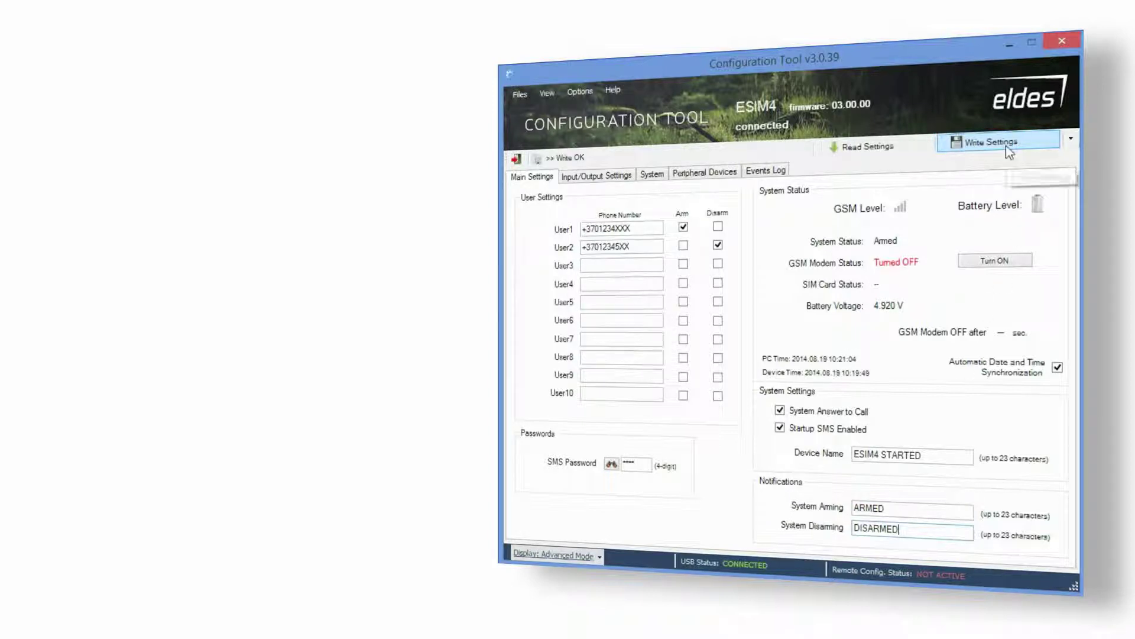
In the input settings, change the Input1 alarm event message to "Input 1 PIR ALARM"
{"action": "left_click", "coordinate": [628, 175]}
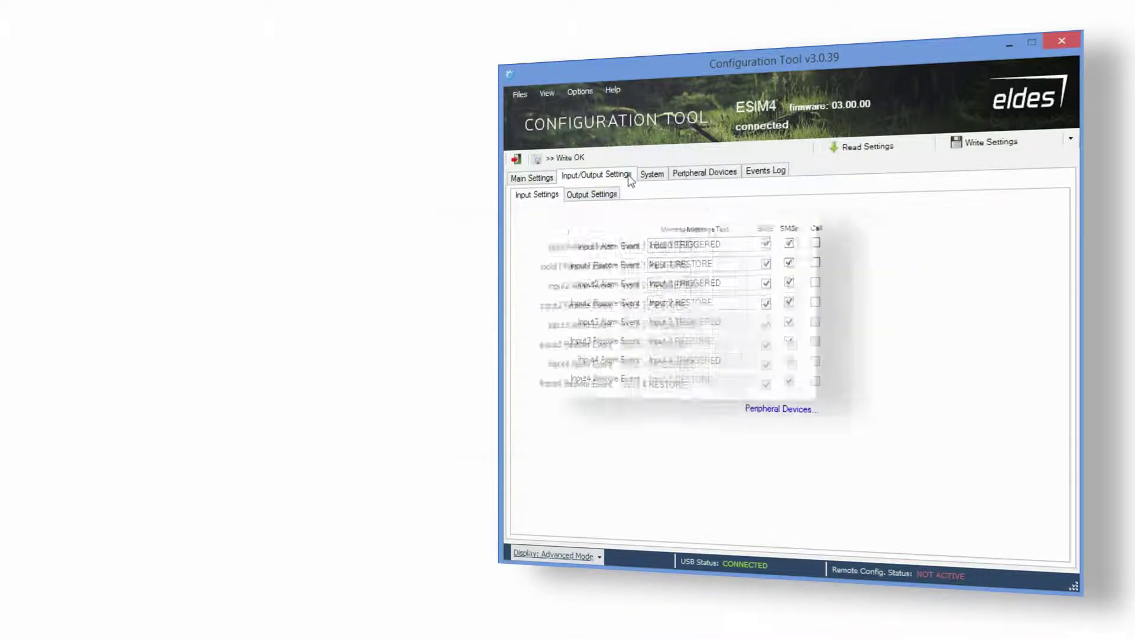
{"action": "left_click_drag", "start_coordinate": [738, 241], "coordinate": [643, 245]}
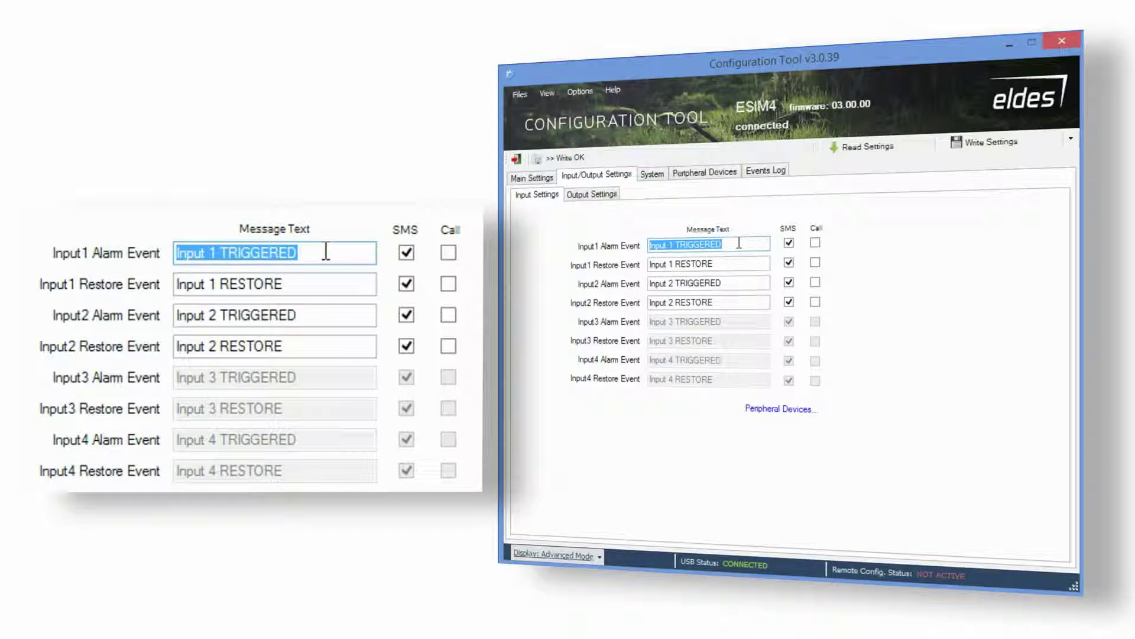
{"action": "type", "text": "Inpu"}
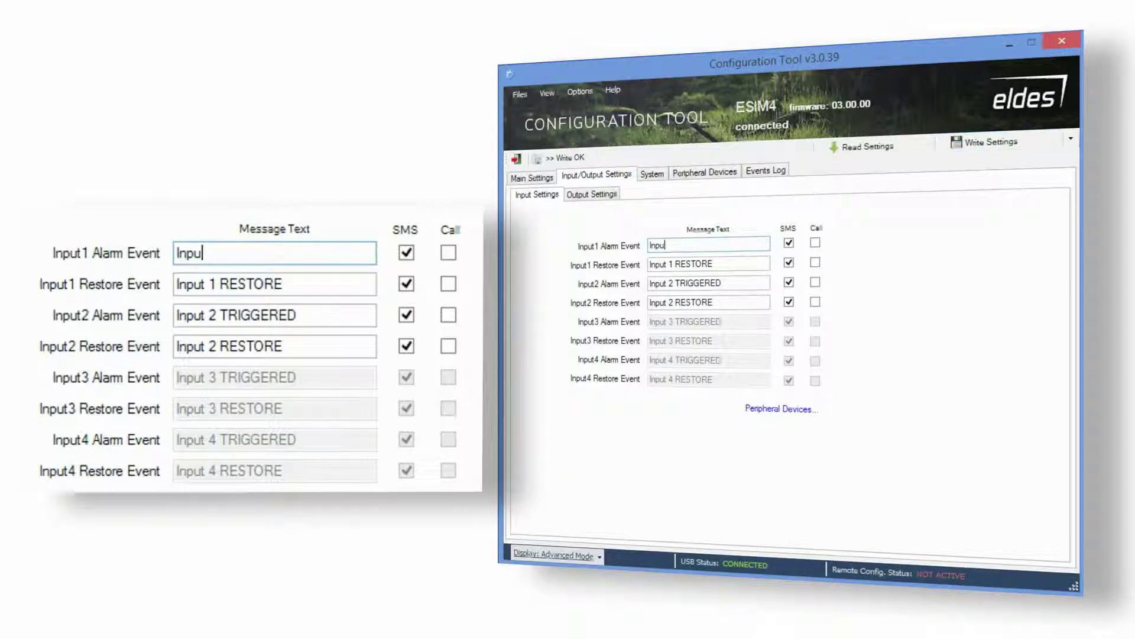
{"action": "type", "text": "t 1"}
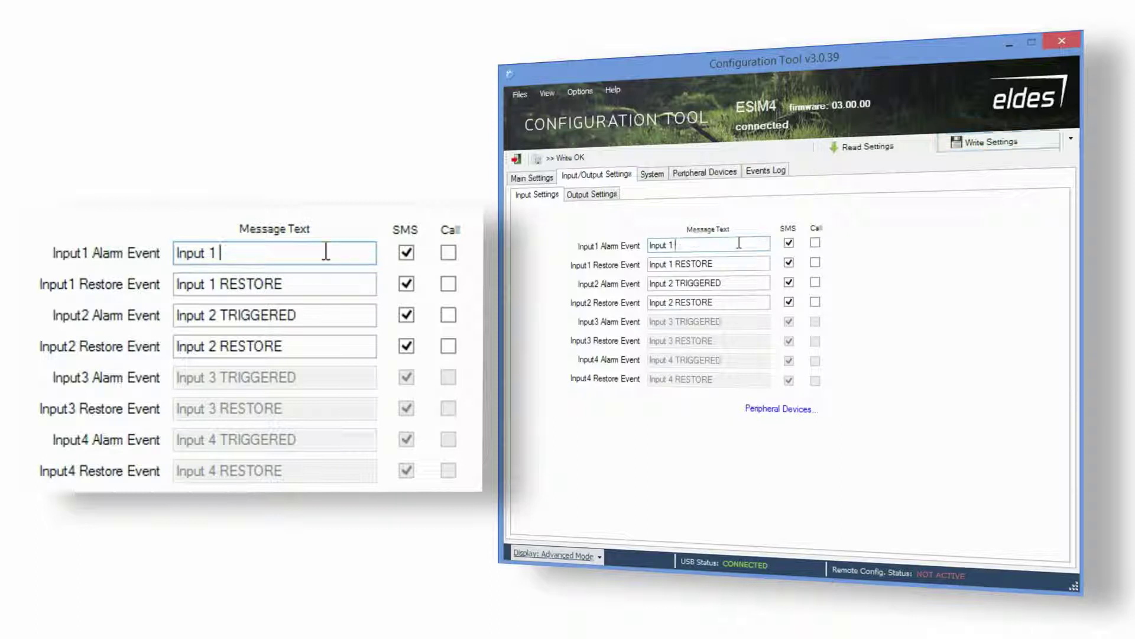
{"action": "type", "text": " PIR"}
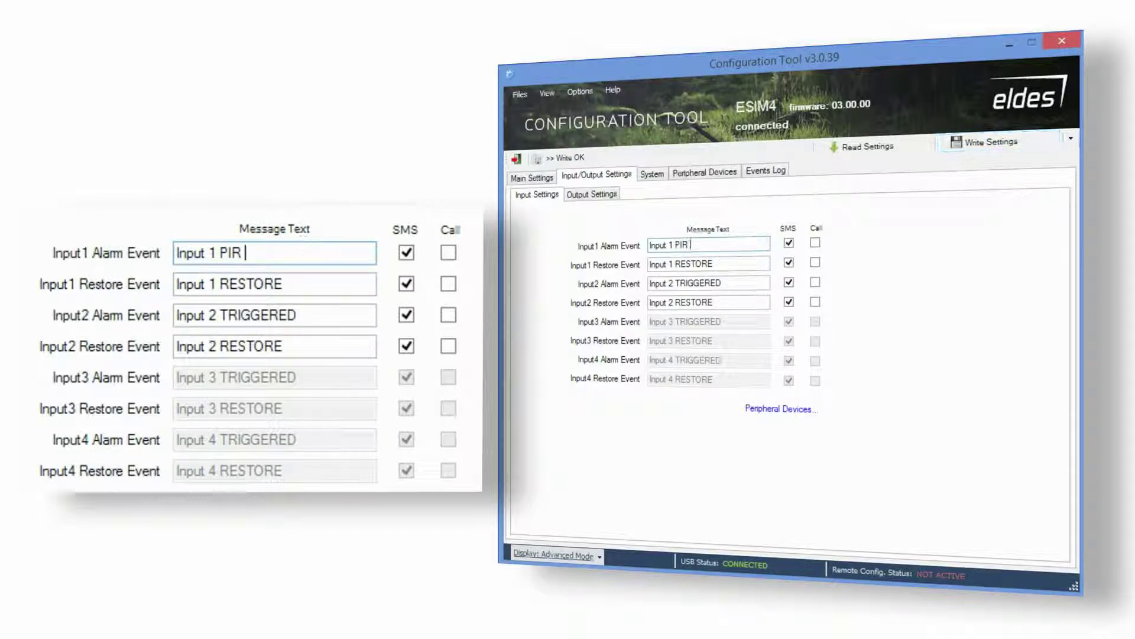
{"action": "type", "text": "ALARM"}
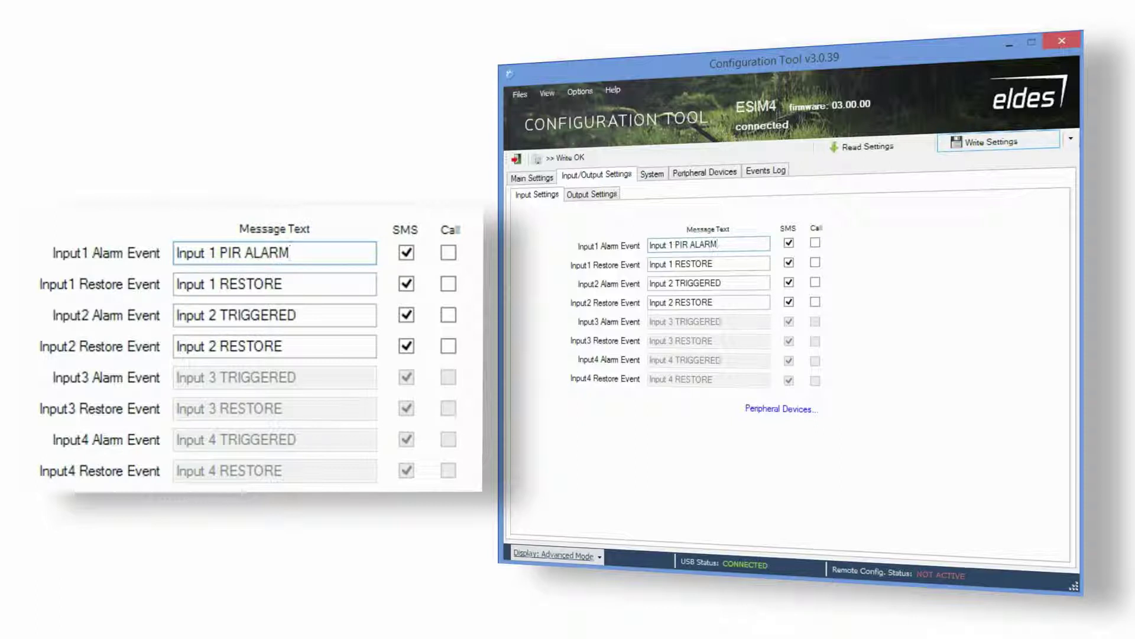
Change the Input1 restore event message to "Input 1 PIR Retore"
{"action": "left_click_drag", "start_coordinate": [288, 284], "coordinate": [232, 284]}
{"action": "left_click_drag", "start_coordinate": [683, 263], "coordinate": [678, 263]}
{"action": "type", "text": "PI"}
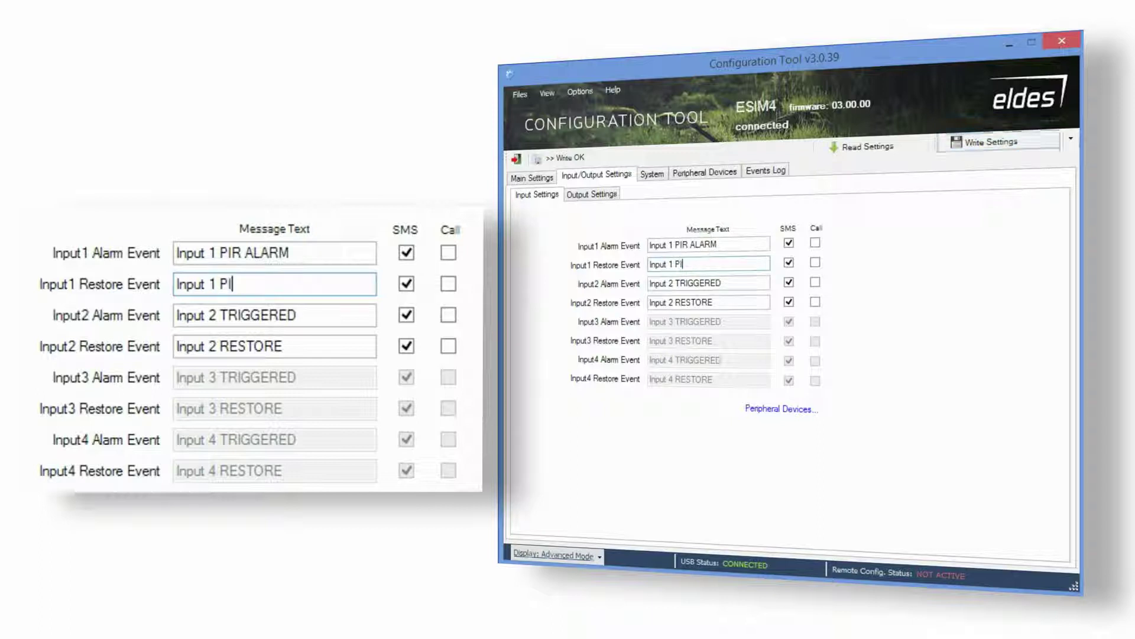
{"action": "type", "text": "R Retore"}
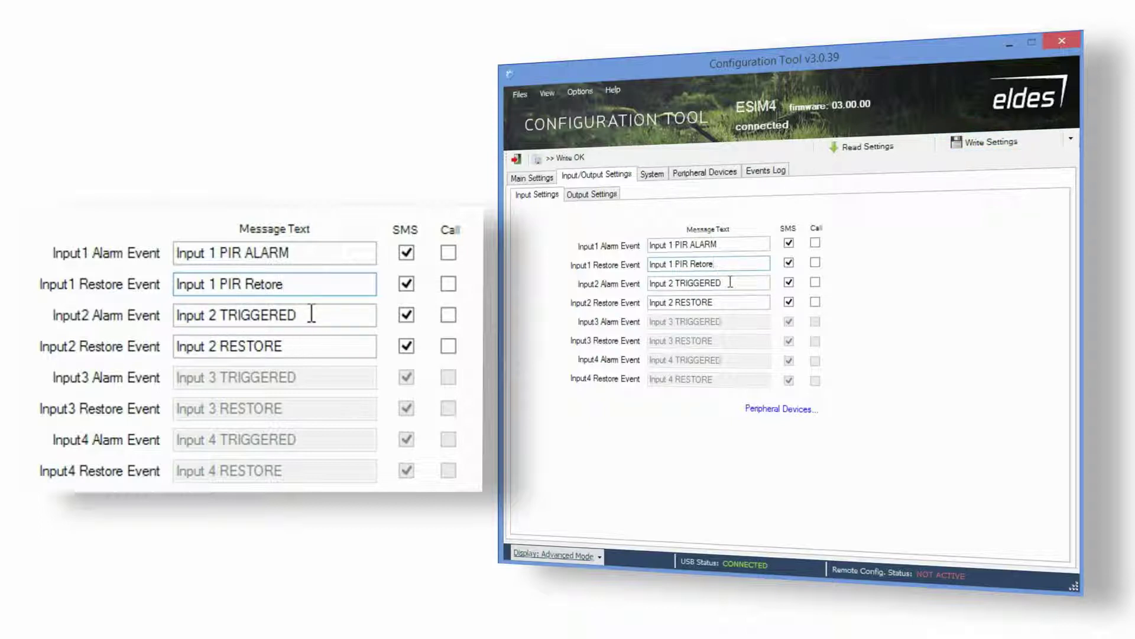
Change the Input2 alarm event message to "Input 2 DOOR CONTACT AL"
{"action": "left_click_drag", "start_coordinate": [722, 283], "coordinate": [675, 283]}
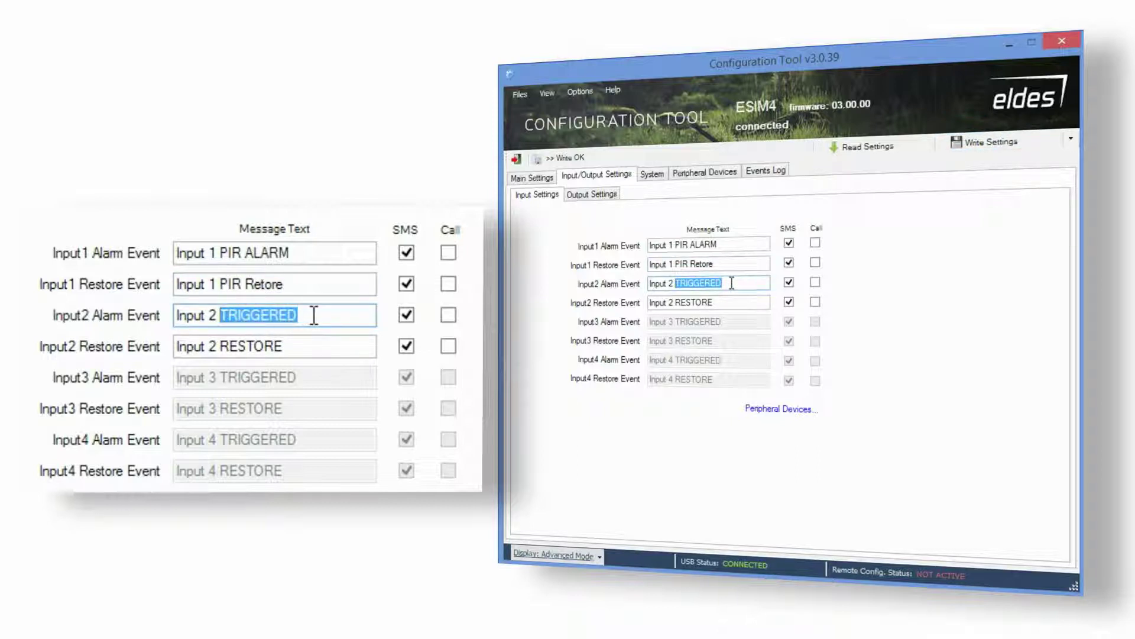
{"action": "type", "text": "DOOR CONTAC"}
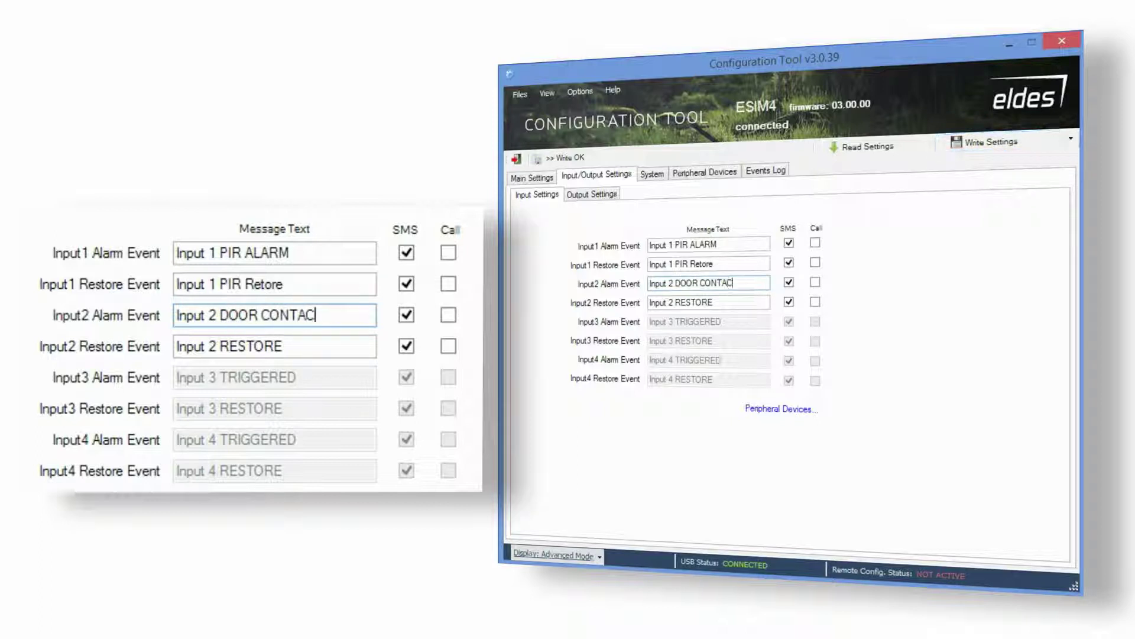
{"action": "type", "text": "T AL"}
{"action": "double_click", "coordinate": [767, 286]}
Change the Input2 restore event message to "Input 2 DOOR CONTACT RE"
{"action": "left_click", "coordinate": [737, 304]}
{"action": "left_click_drag", "start_coordinate": [733, 304], "coordinate": [678, 304]}
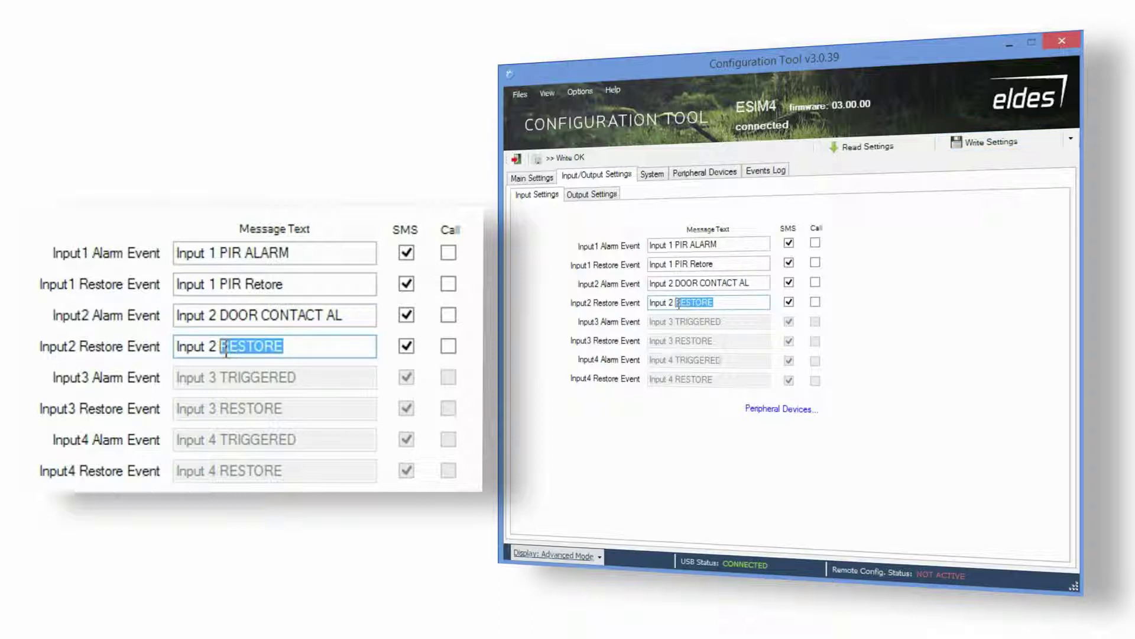
{"action": "type", "text": "DOOR CONTAC"}
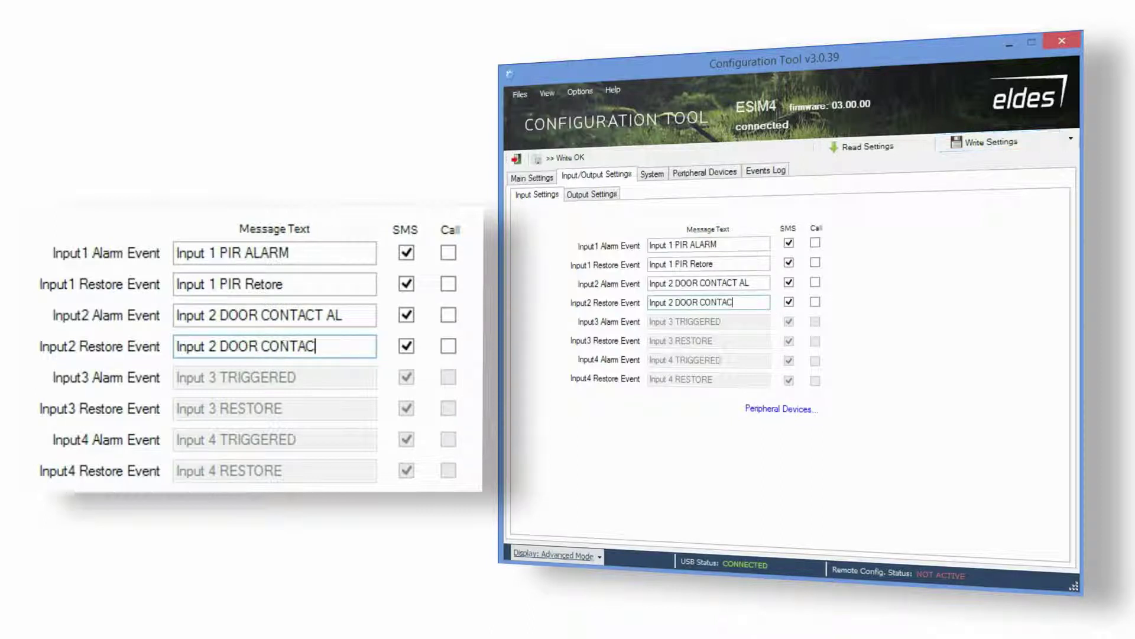
{"action": "type", "text": "T RE"}
Switch the Input1 restore and Input2 alarm events from SMS to call notification and write the settings to the device
{"action": "left_click", "coordinate": [815, 242]}
{"action": "left_click", "coordinate": [815, 244]}
{"action": "left_click", "coordinate": [789, 263]}
{"action": "left_click", "coordinate": [815, 262]}
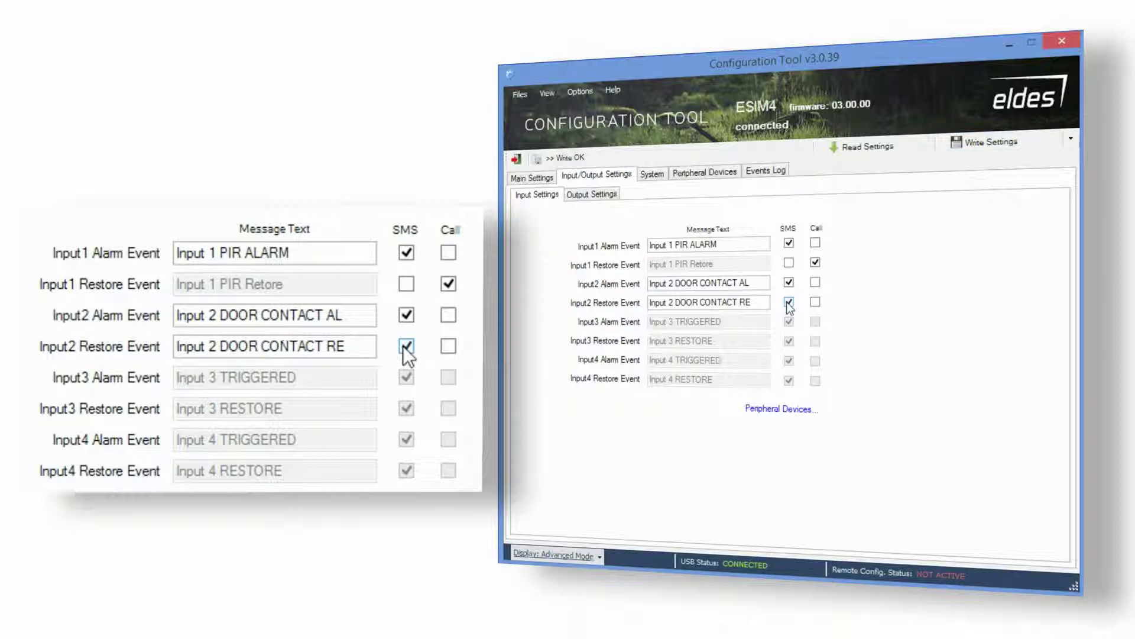
{"action": "left_click", "coordinate": [789, 282]}
{"action": "left_click", "coordinate": [815, 283]}
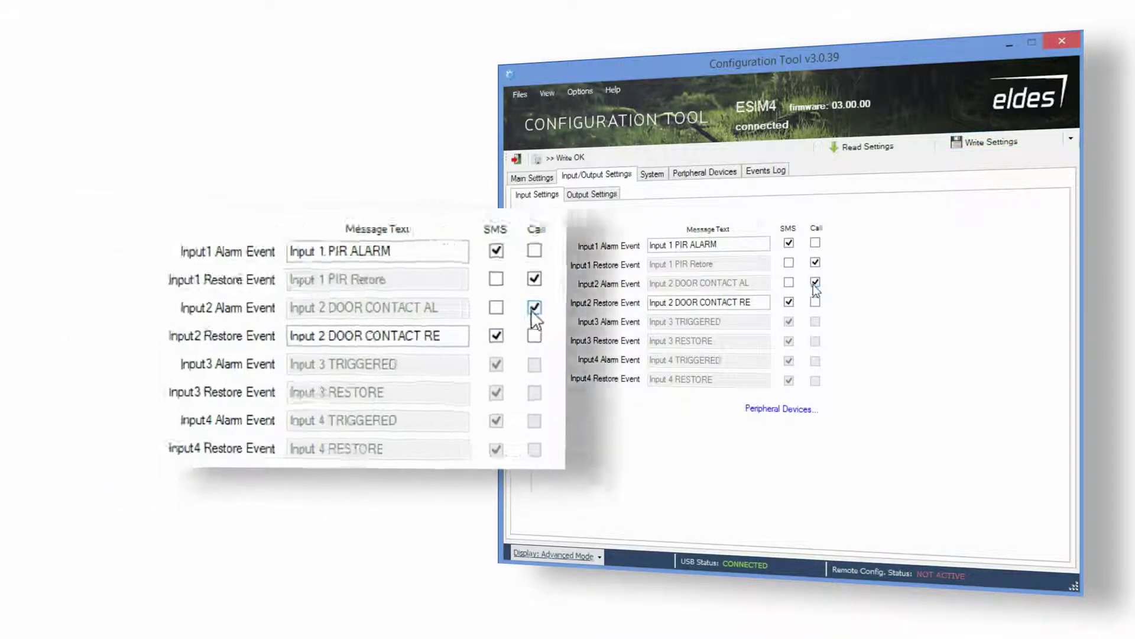
{"action": "left_click", "coordinate": [1015, 144]}
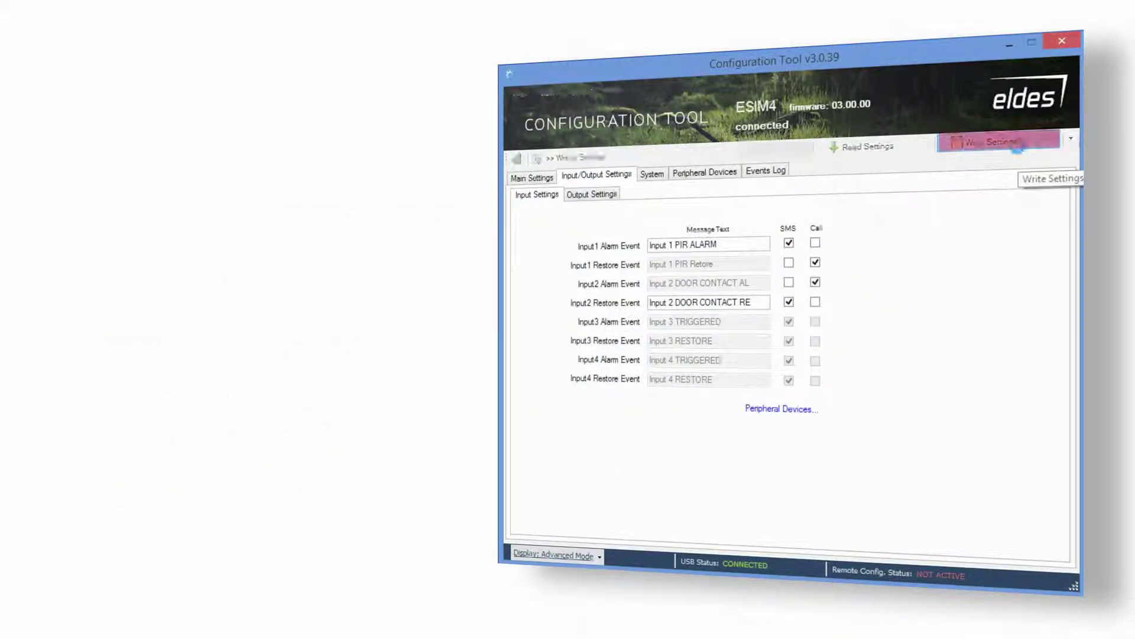
In the output settings, rename output C1 to "Lights on" and write the settings to the device
{"action": "left_click", "coordinate": [591, 196]}
{"action": "double_click", "coordinate": [638, 238]}
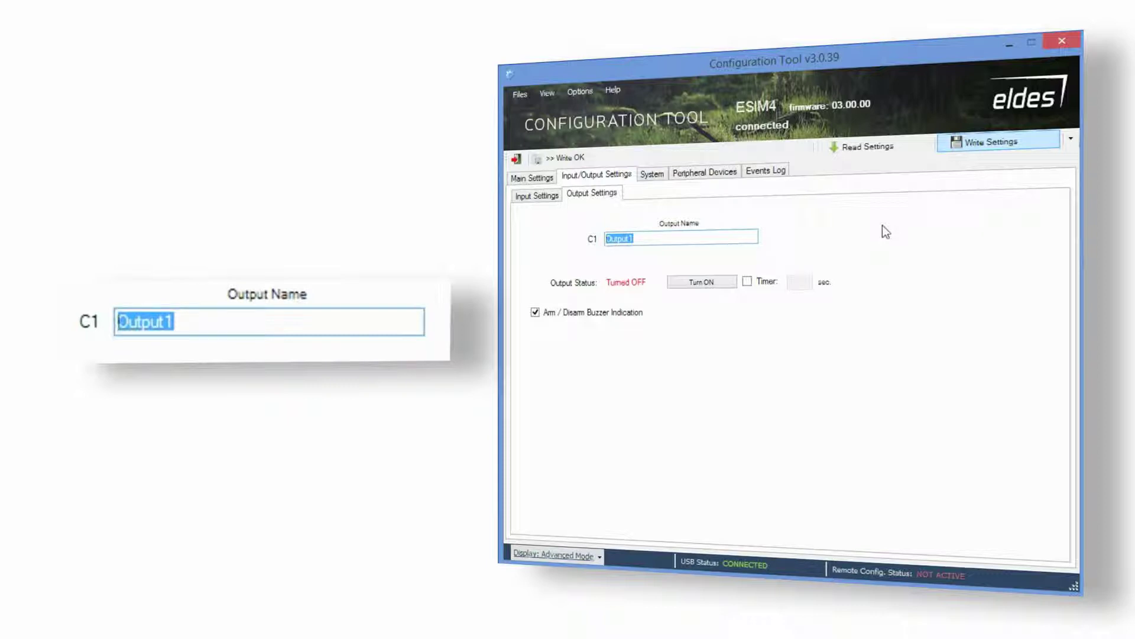
{"action": "type", "text": "Light"}
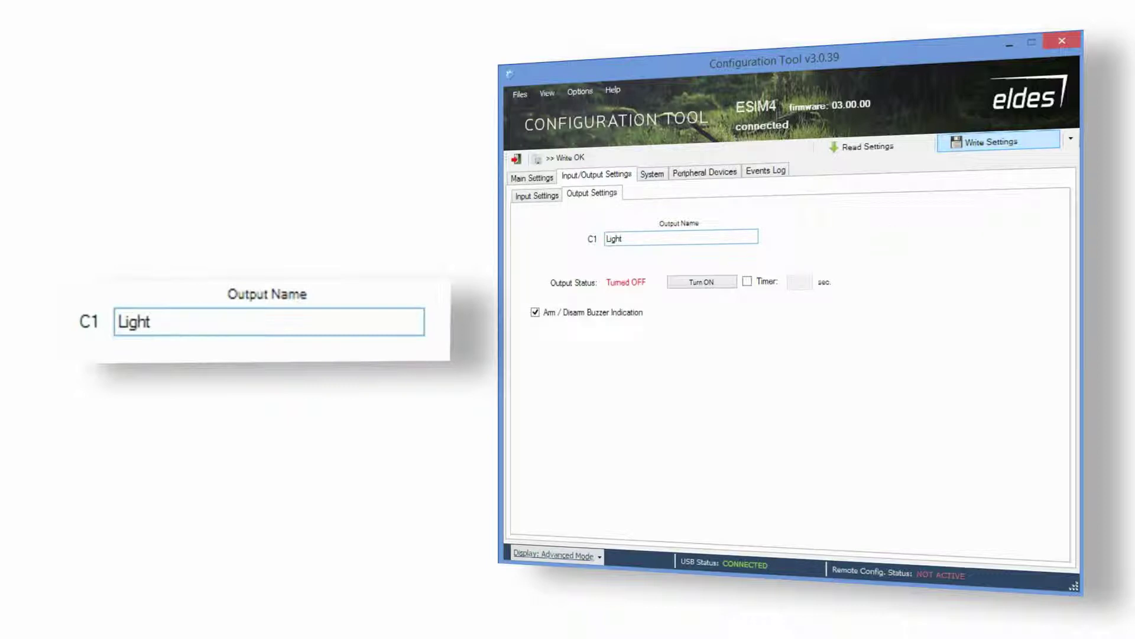
{"action": "key", "text": "BackSpace"}
{"action": "type", "text": "s on"}
{"action": "left_click", "coordinate": [626, 239]}
{"action": "type", "text": "t"}
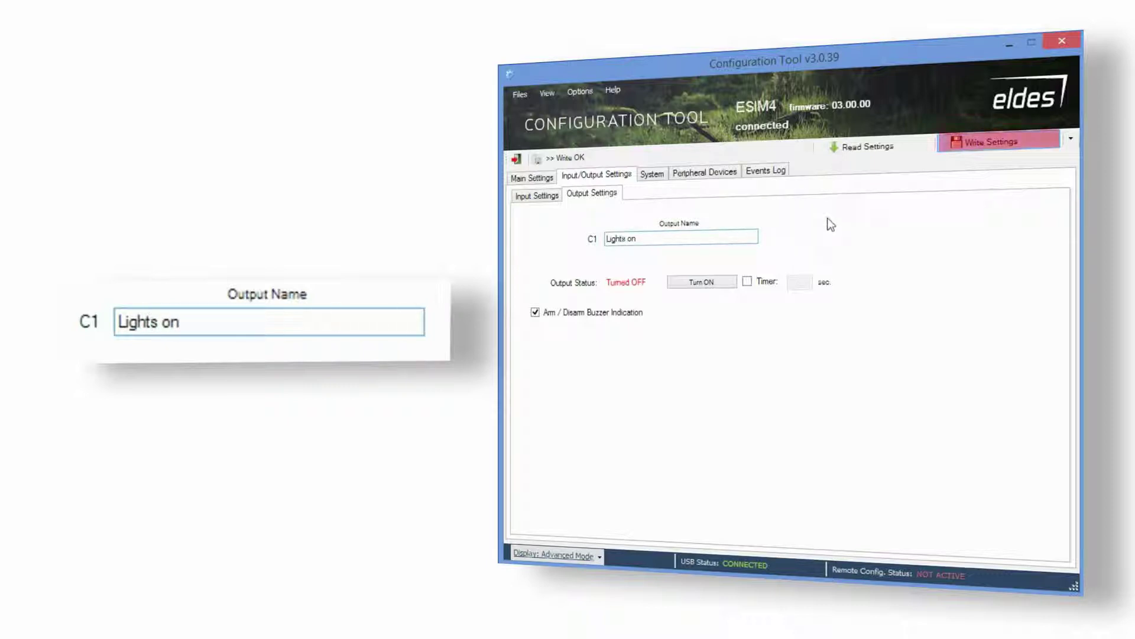
{"action": "left_click", "coordinate": [1032, 143]}
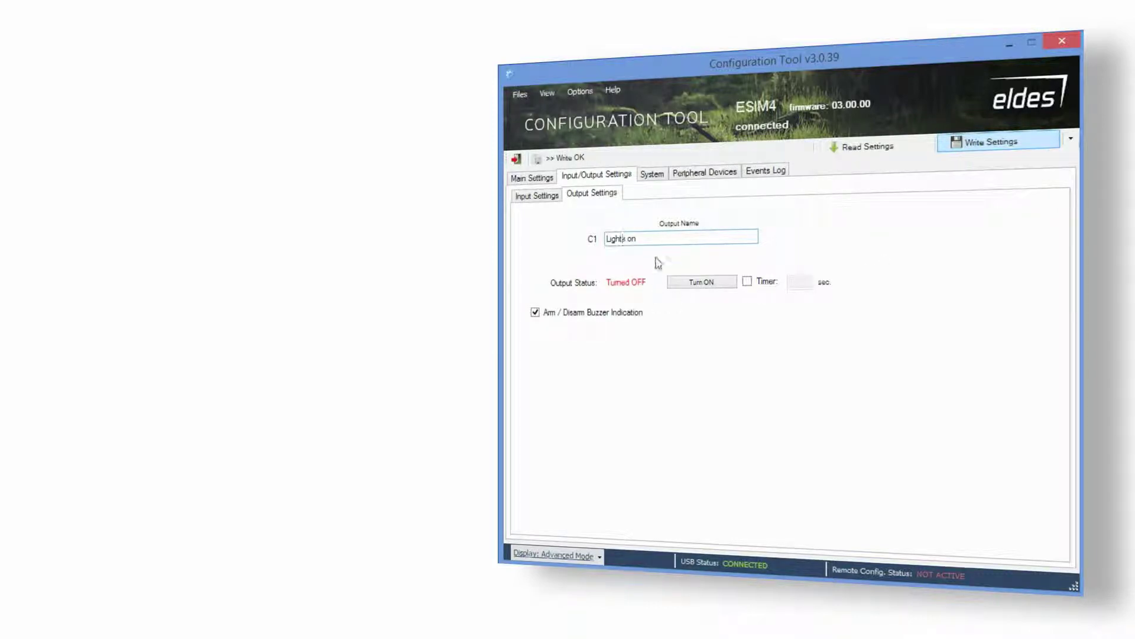
In the system settings, enable the low battery test at 10% and check its message text
{"action": "left_click", "coordinate": [661, 172]}
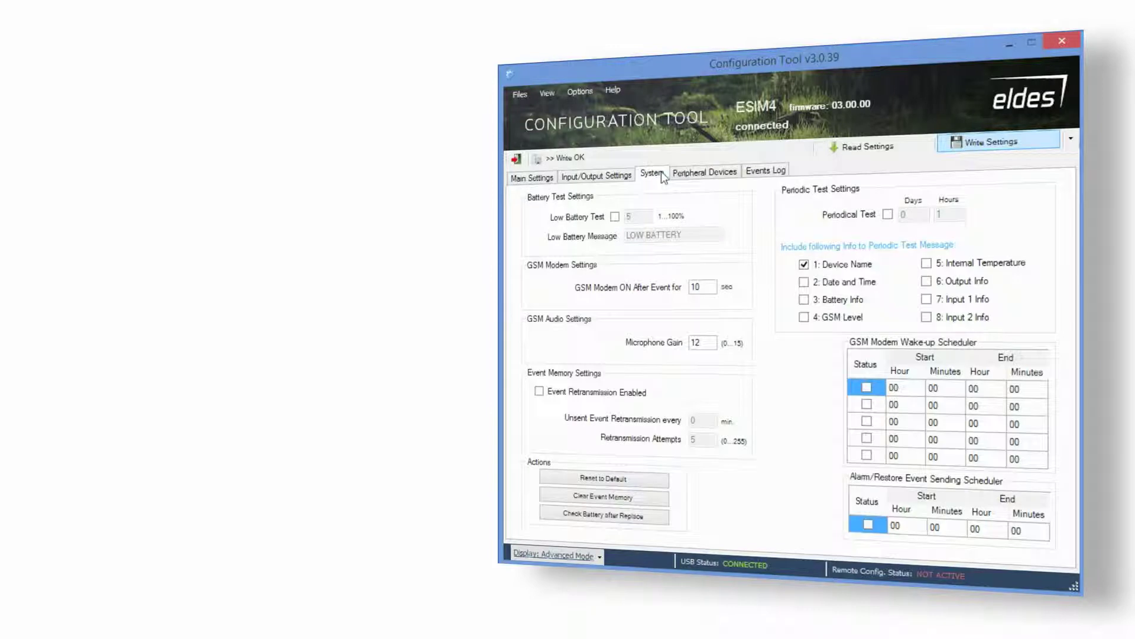
{"action": "left_click", "coordinate": [615, 217]}
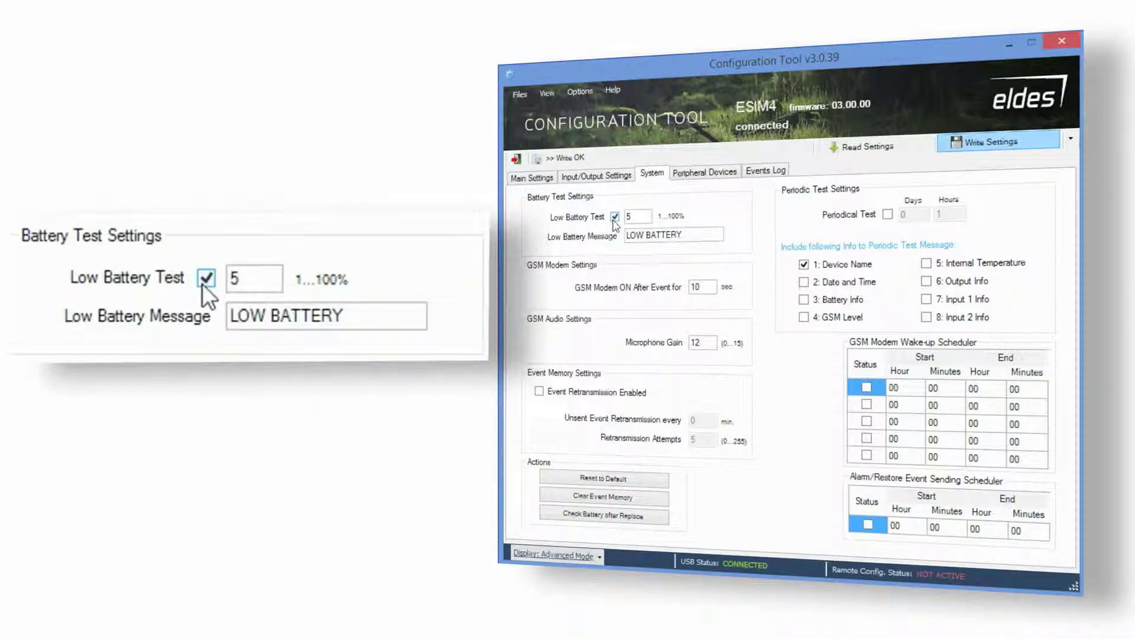
{"action": "double_click", "coordinate": [628, 217]}
{"action": "type", "text": "10"}
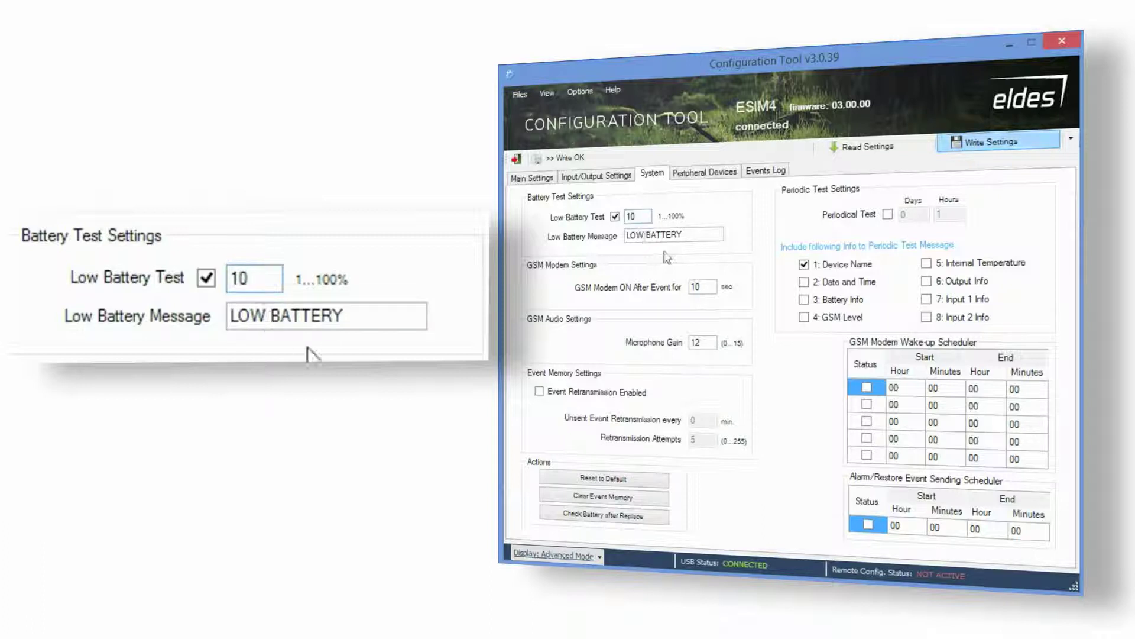
{"action": "left_click", "coordinate": [687, 237]}
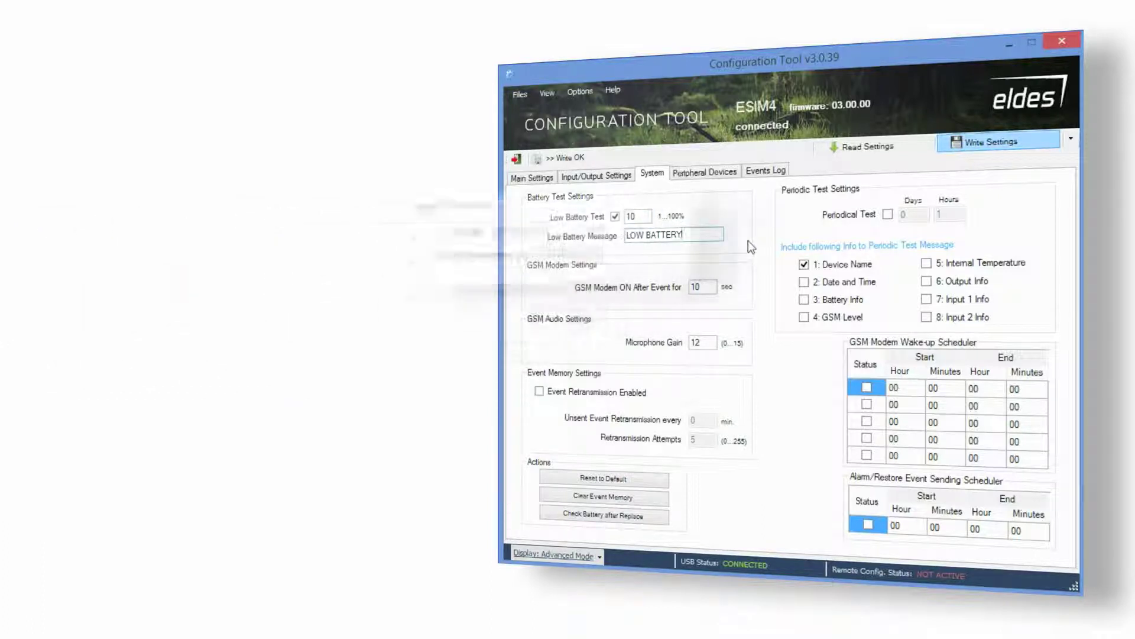
Enable the periodical test and include all remaining info items, 2 through 8, in the periodic test message
{"action": "left_click", "coordinate": [888, 215]}
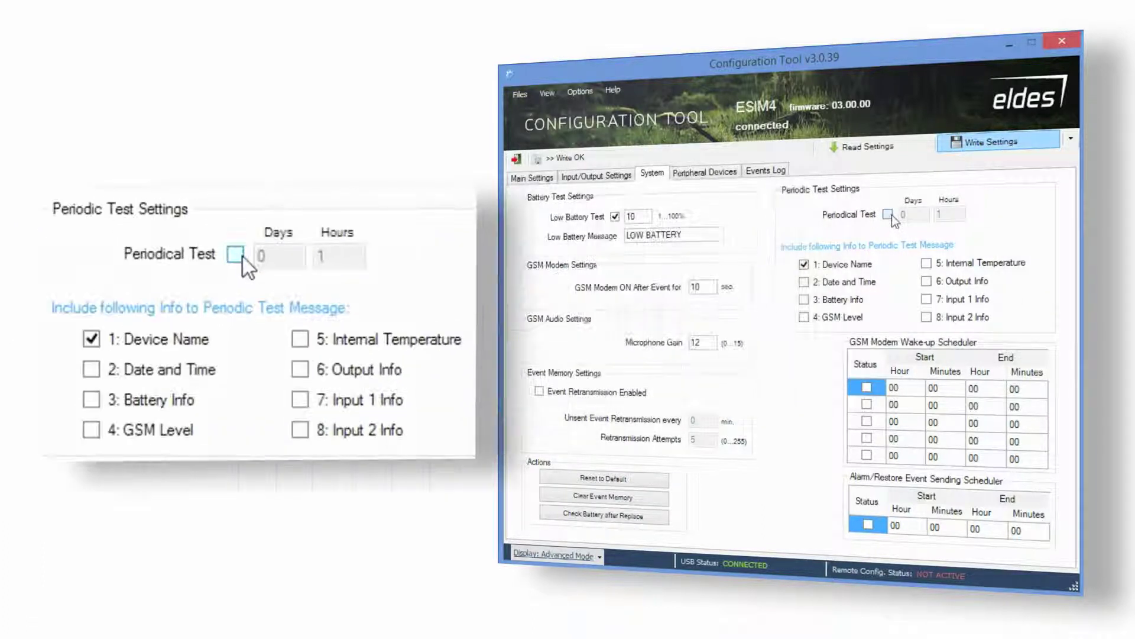
{"action": "key", "text": "Tab"}
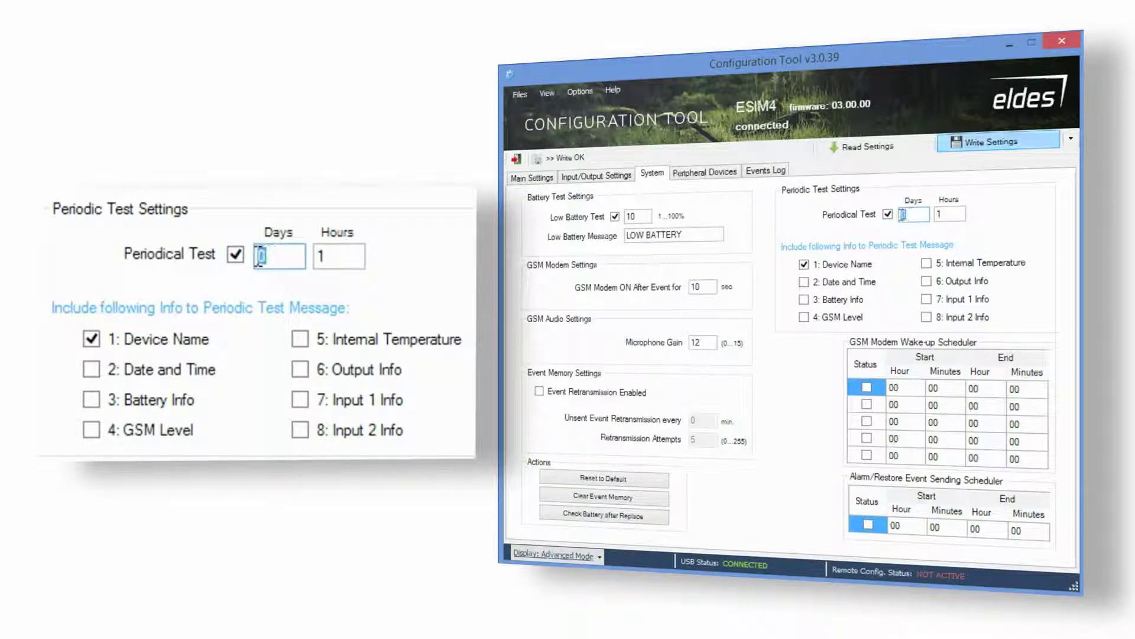
{"action": "key", "text": "Tab"}
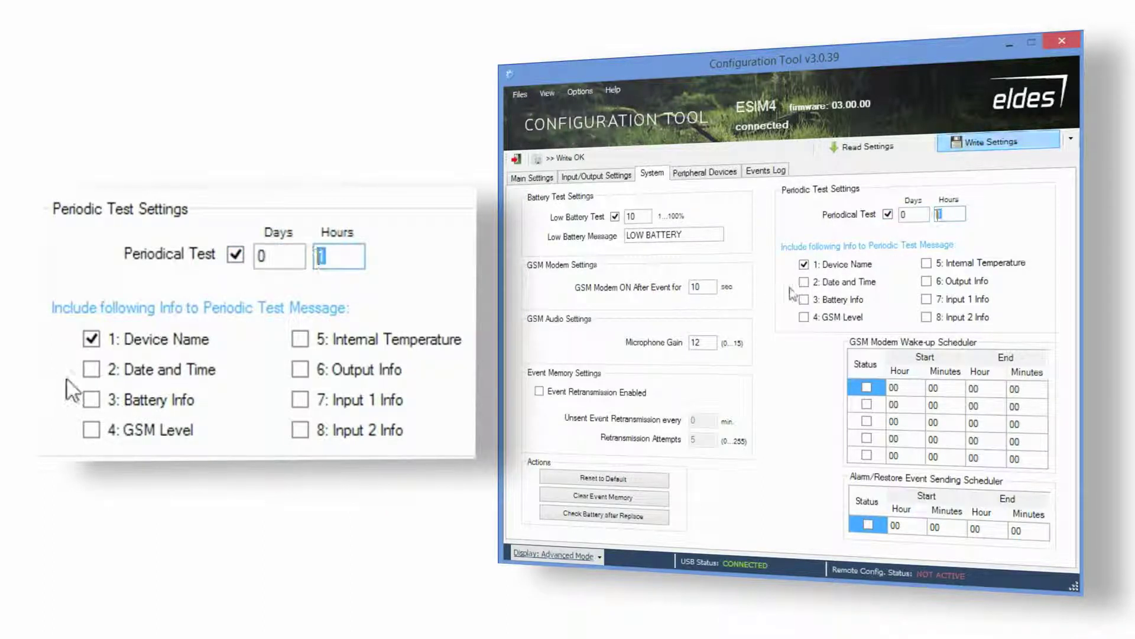
{"action": "left_click", "coordinate": [804, 282]}
{"action": "left_click", "coordinate": [804, 299]}
{"action": "left_click", "coordinate": [803, 317]}
{"action": "left_click", "coordinate": [926, 264]}
{"action": "left_click", "coordinate": [926, 281]}
{"action": "left_click", "coordinate": [926, 299]}
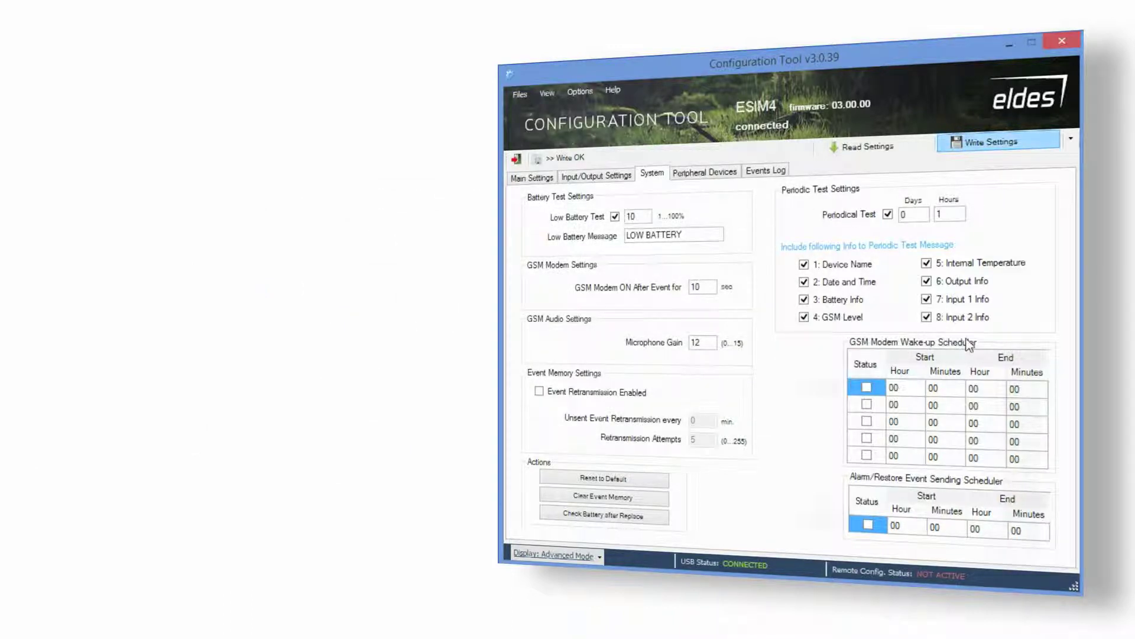
Enable the first GSM modem wake-up schedule with start hour 11 and end hour 12
{"action": "left_click", "coordinate": [867, 387]}
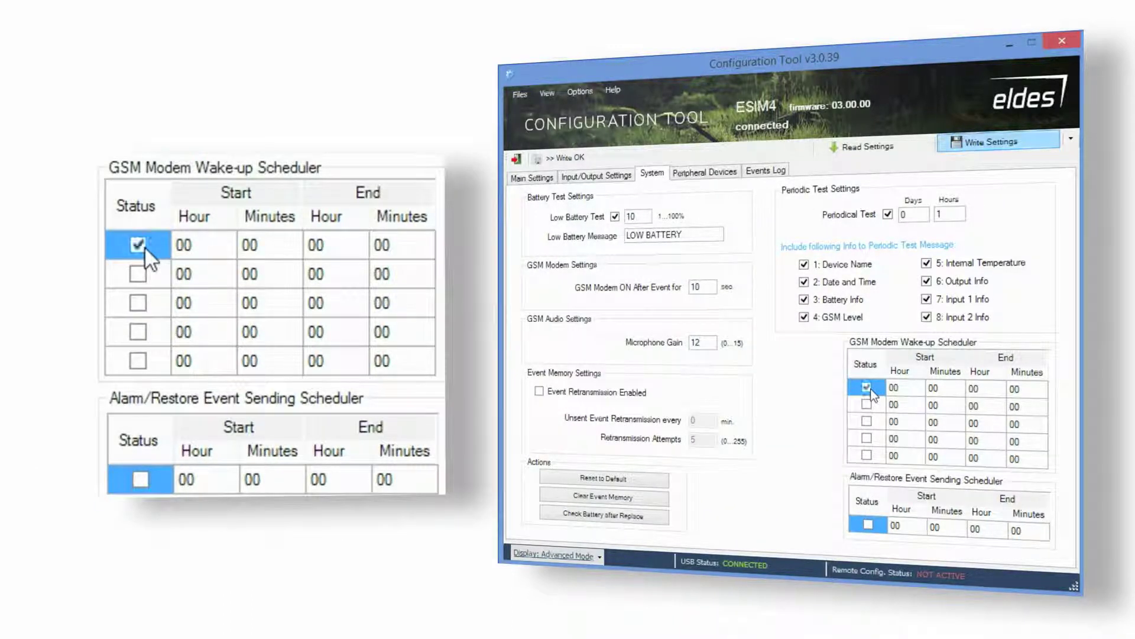
{"action": "left_click", "coordinate": [897, 387]}
{"action": "double_click", "coordinate": [896, 387]}
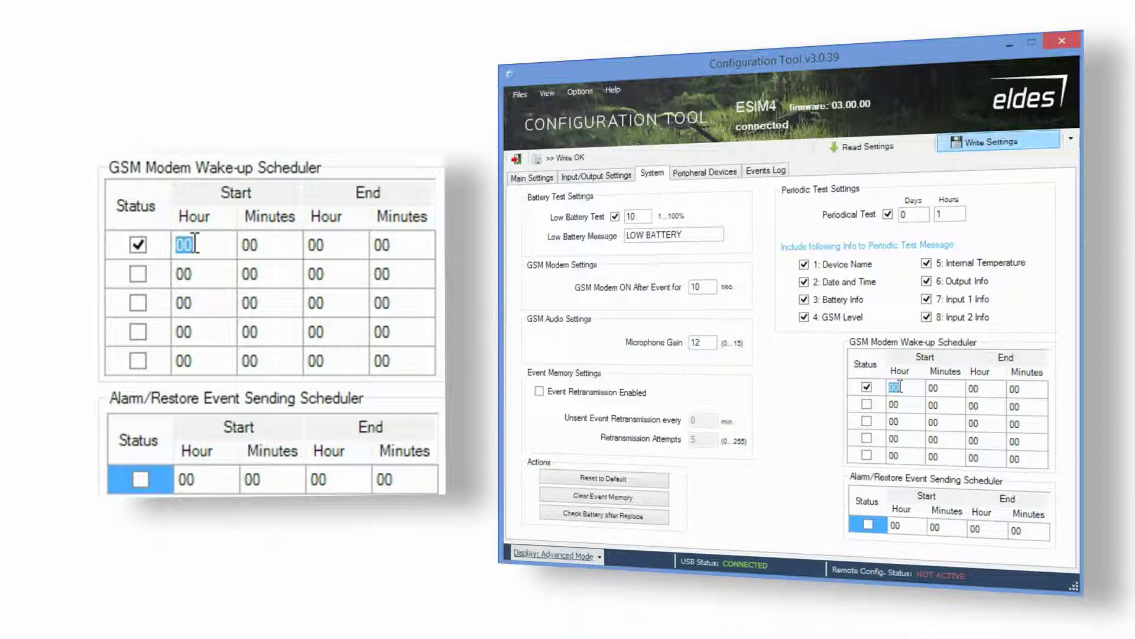
{"action": "type", "text": "11"}
{"action": "left_click", "coordinate": [977, 387]}
{"action": "double_click", "coordinate": [979, 388]}
{"action": "type", "text": "12"}
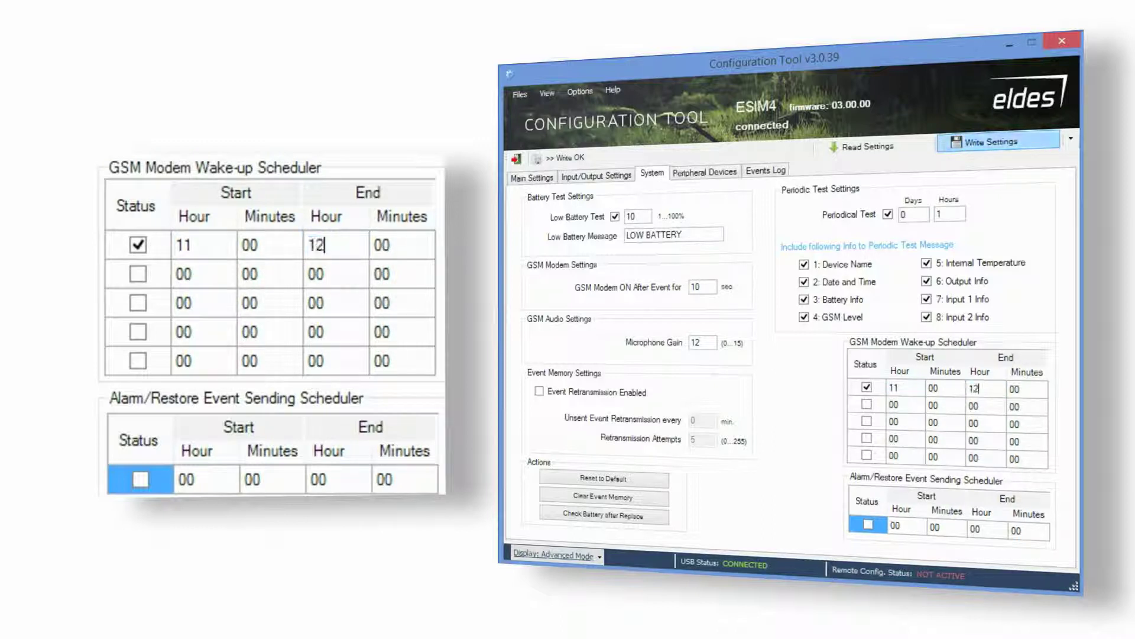
Enable the second GSM modem wake-up schedule with start hour 20 and end hour 21
{"action": "left_click", "coordinate": [867, 404]}
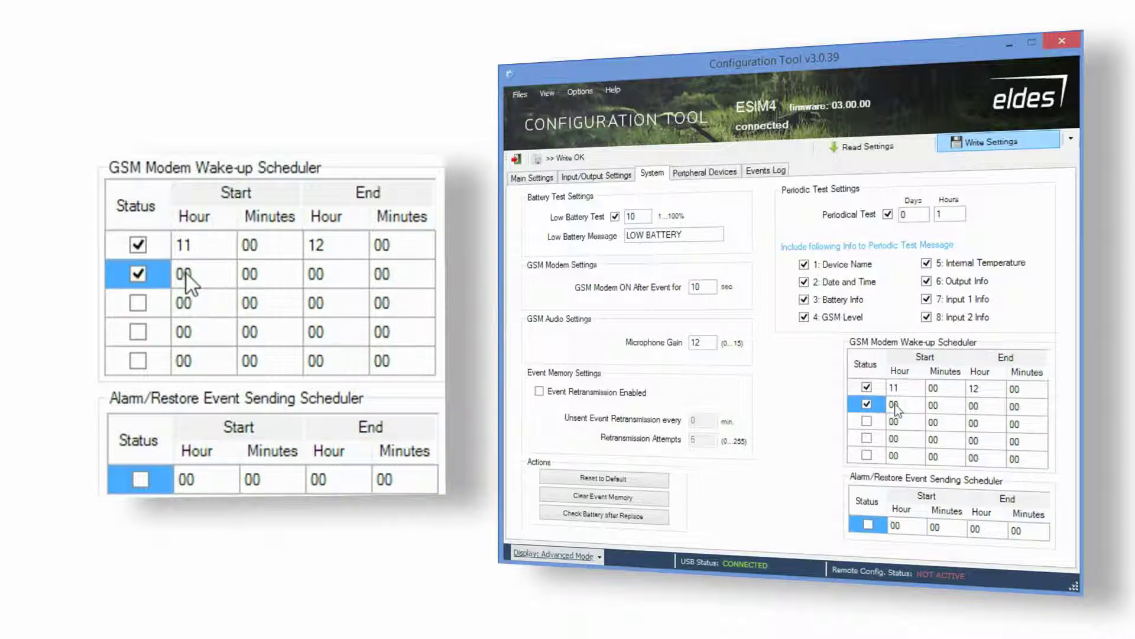
{"action": "double_click", "coordinate": [895, 404]}
{"action": "type", "text": "20"}
{"action": "double_click", "coordinate": [982, 406]}
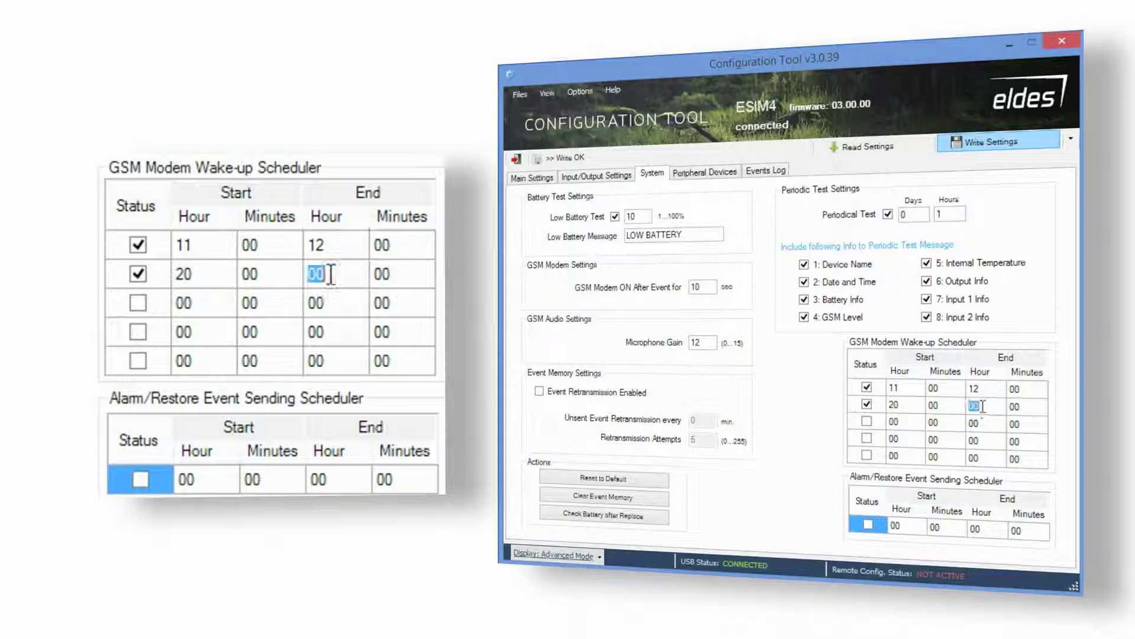
{"action": "type", "text": "21"}
Enable the alarm/restore event sending schedule from hour 11 to hour 12 and write the settings to the device
{"action": "left_click", "coordinate": [867, 525]}
{"action": "left_click", "coordinate": [905, 526]}
{"action": "type", "text": "11"}
{"action": "left_click", "coordinate": [978, 532]}
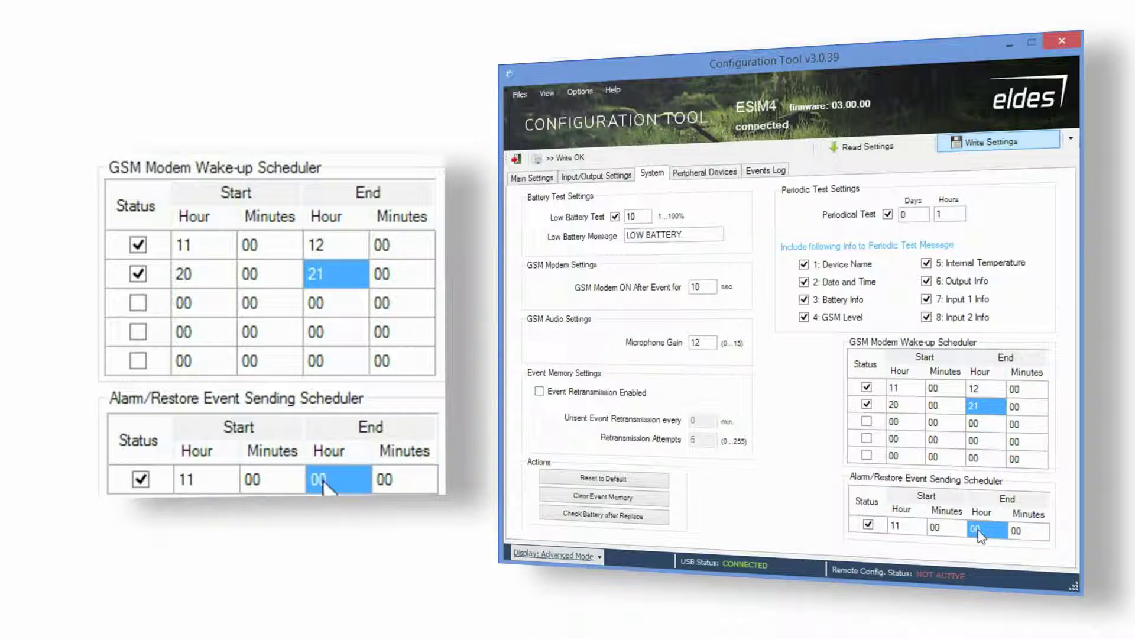
{"action": "type", "text": "12"}
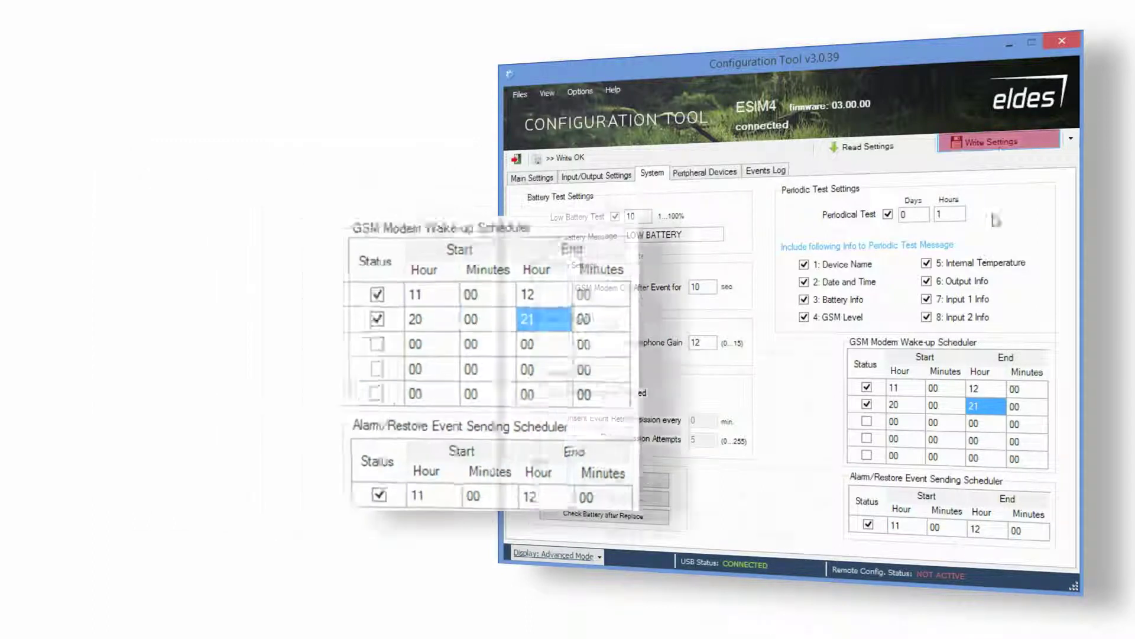
{"action": "left_click", "coordinate": [998, 144]}
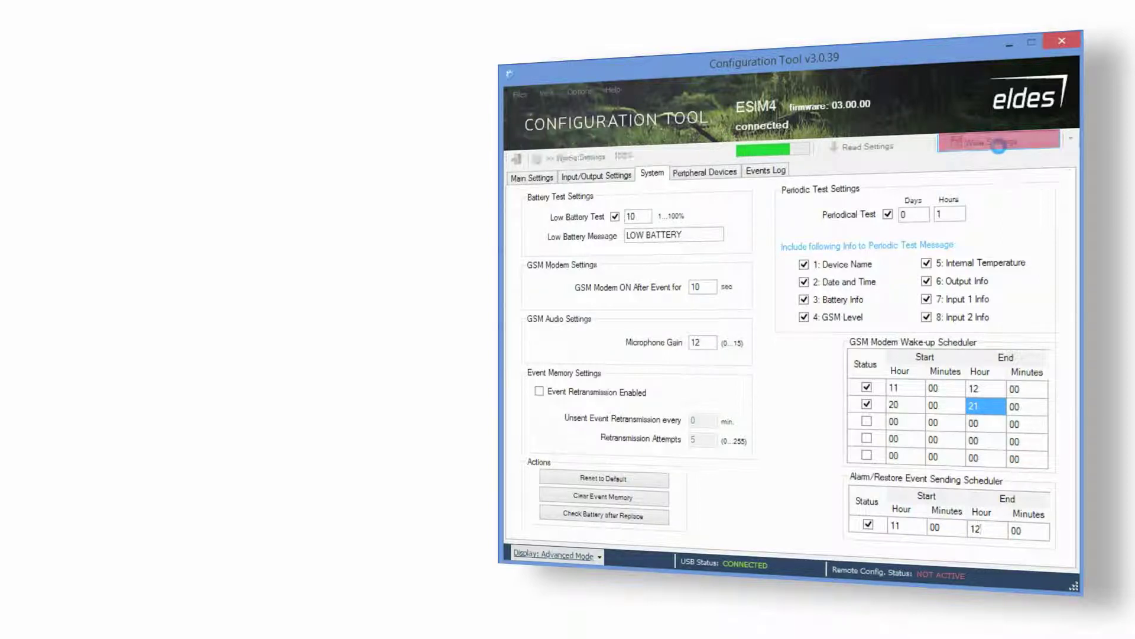
In the Input 1/3 peripheral settings, try Analog Mode, return to Digital Mode, and check the alarm delay and ATZ mode options
{"action": "left_click", "coordinate": [712, 175]}
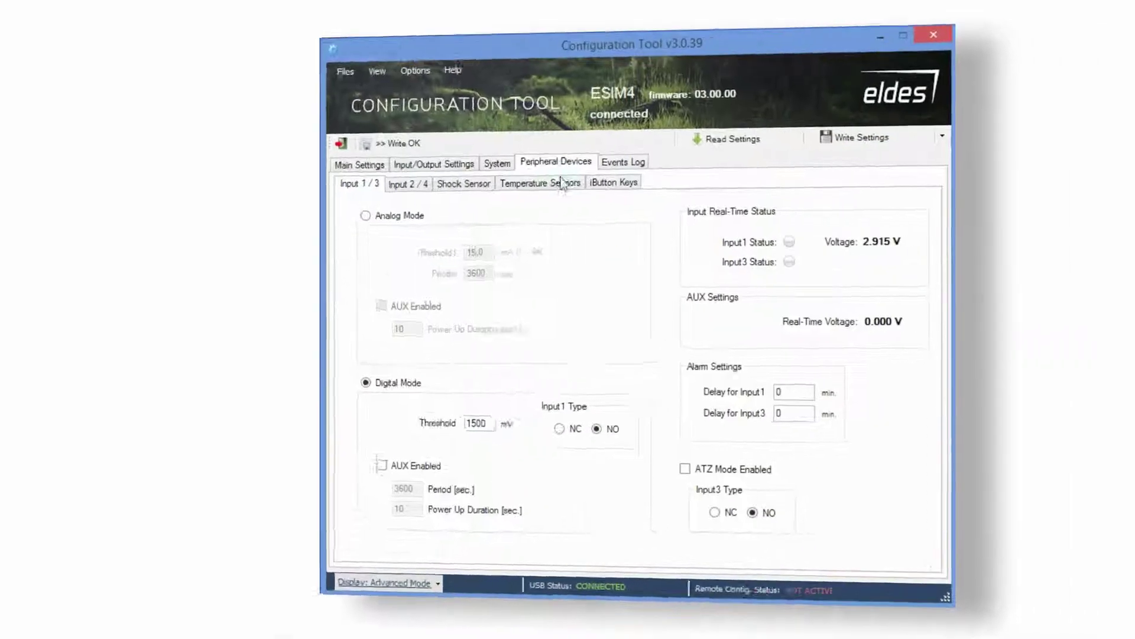
{"action": "left_click", "coordinate": [278, 212]}
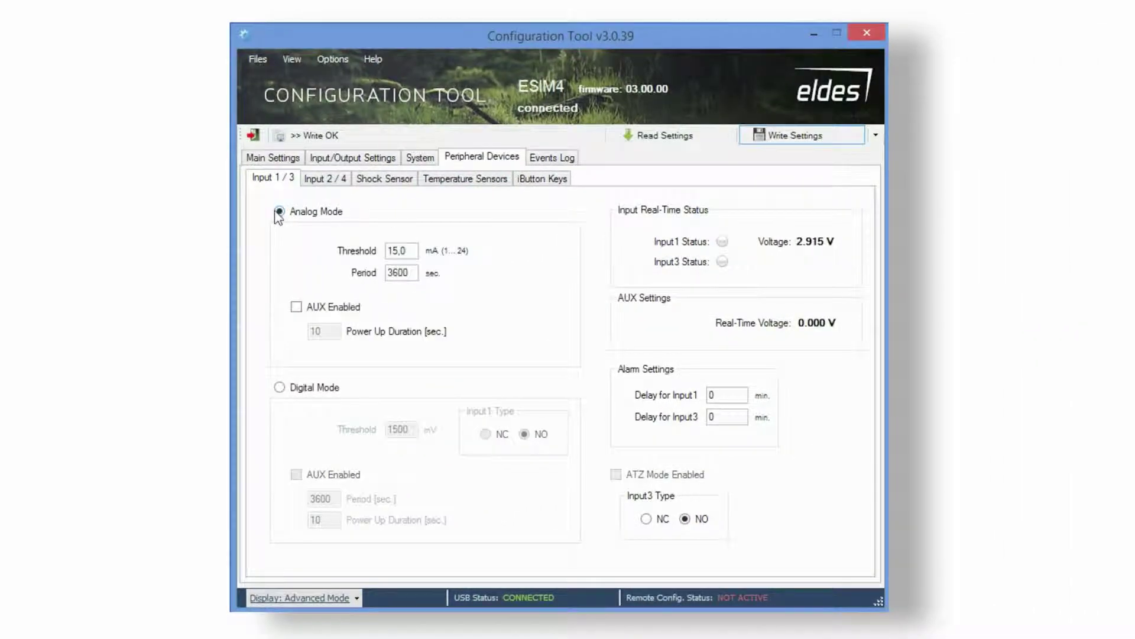
{"action": "left_click", "coordinate": [280, 388]}
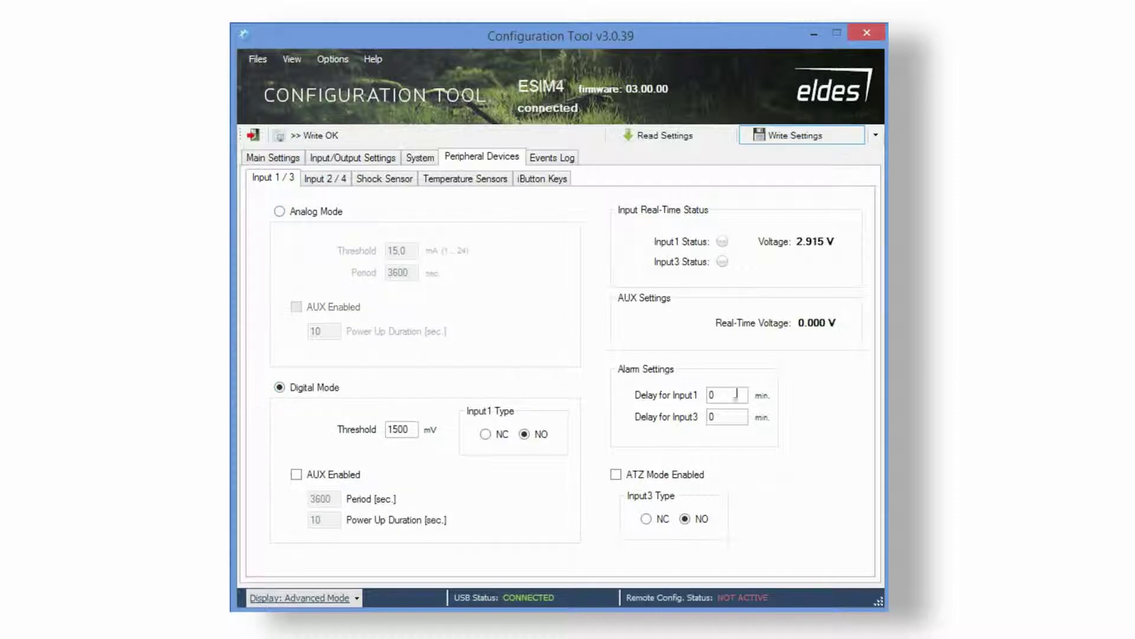
{"action": "double_click", "coordinate": [716, 417]}
{"action": "left_click", "coordinate": [617, 474]}
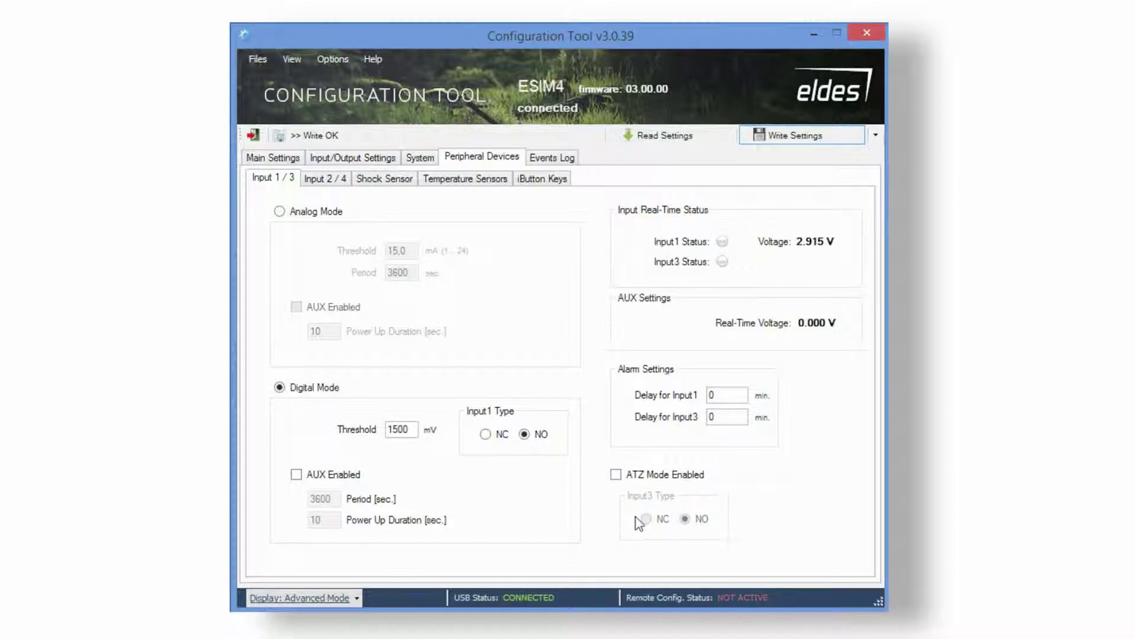
Set the Input 2/4 connection type to Temperature Sensor(s)
{"action": "left_click", "coordinate": [336, 179]}
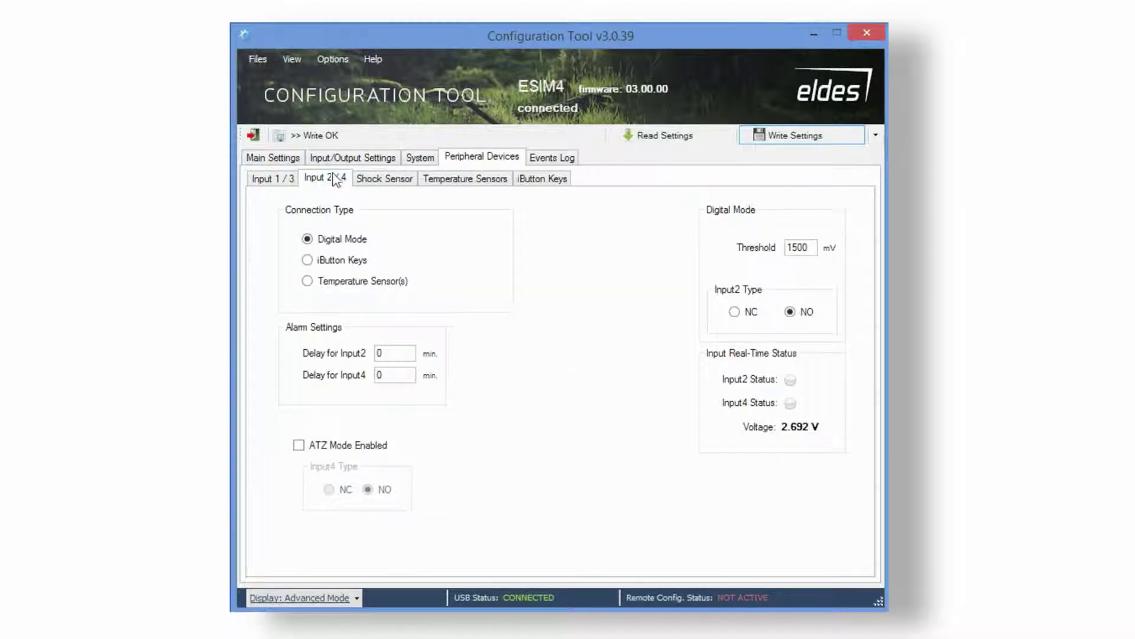
{"action": "left_click", "coordinate": [307, 261]}
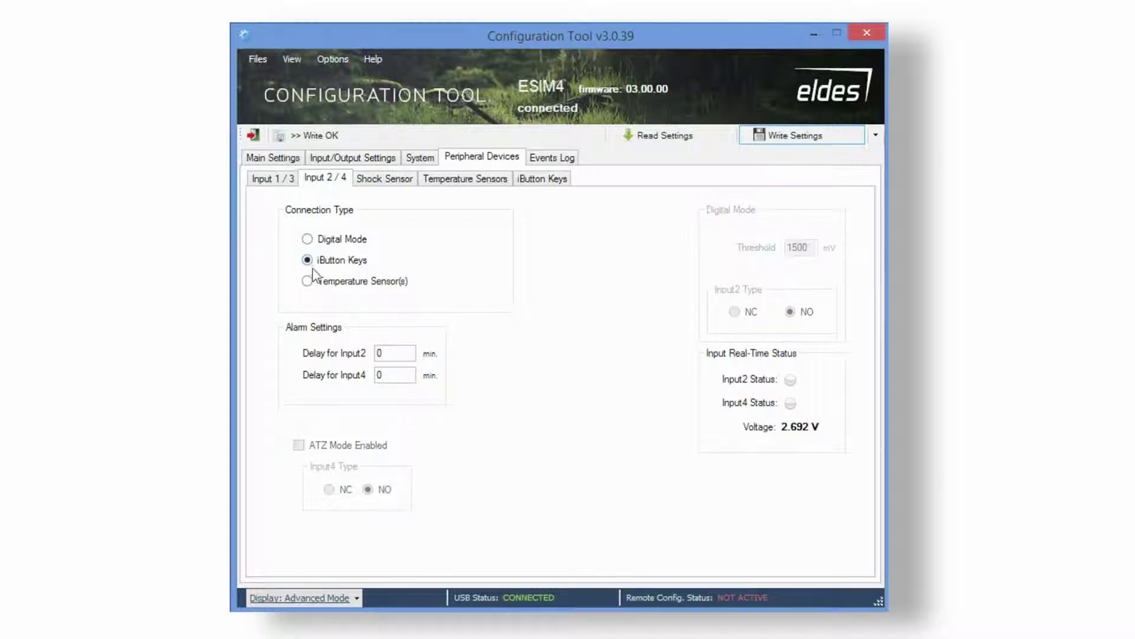
{"action": "left_click", "coordinate": [307, 282]}
Enable the shock sensor and review its shake and period limits, message texts and alarm delay
{"action": "left_click", "coordinate": [407, 180]}
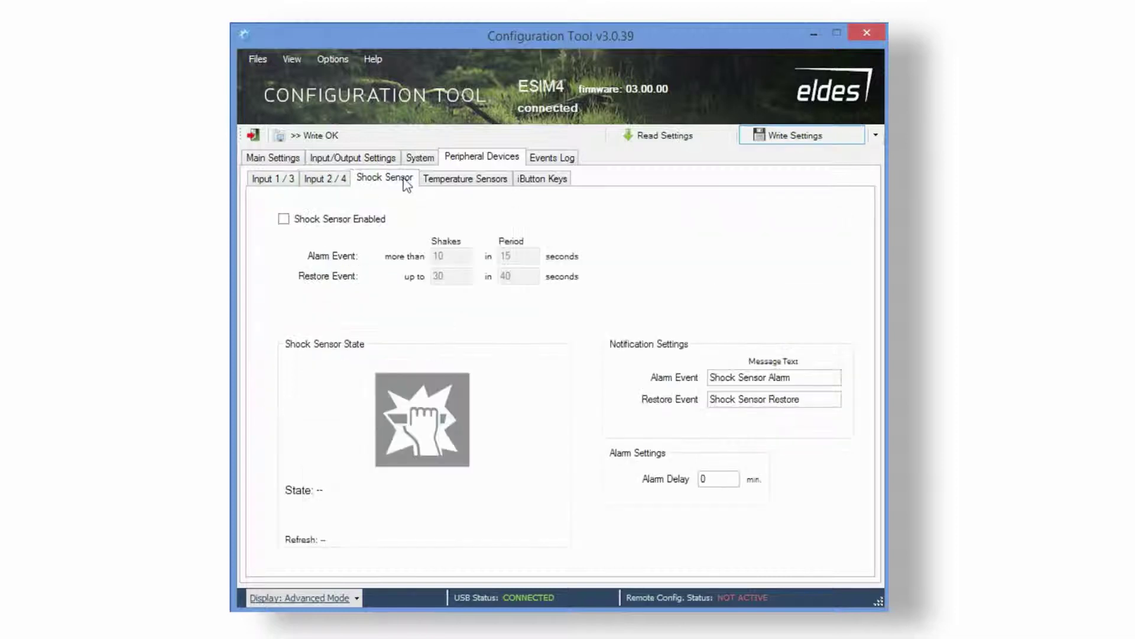
{"action": "left_click", "coordinate": [341, 218]}
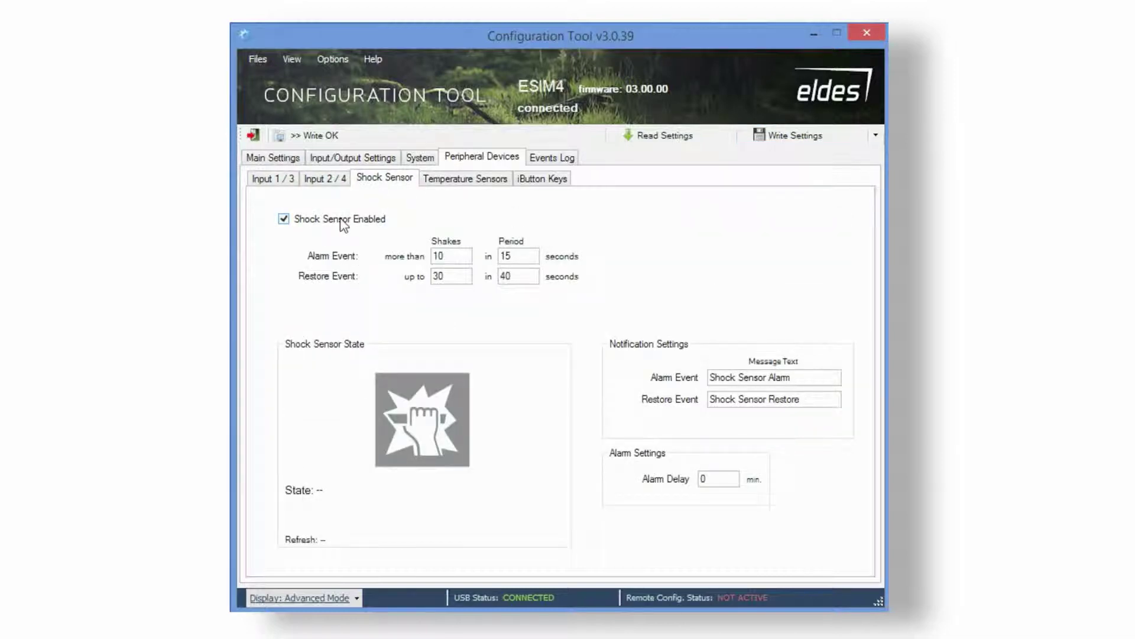
{"action": "double_click", "coordinate": [439, 256]}
{"action": "double_click", "coordinate": [503, 256]}
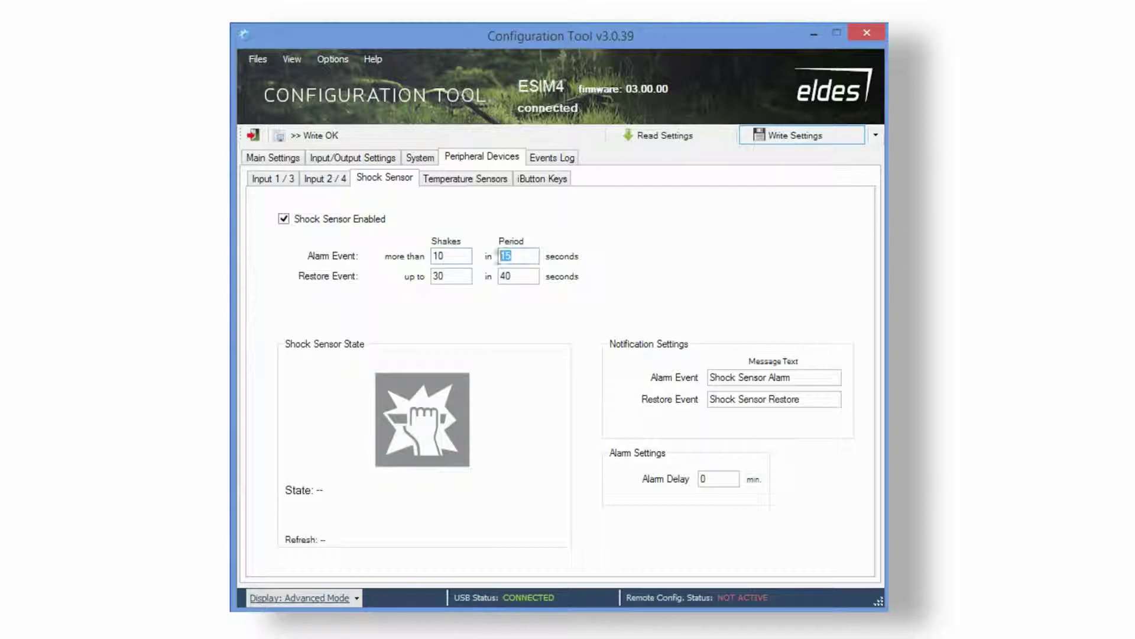
{"action": "left_click", "coordinate": [439, 276]}
{"action": "double_click", "coordinate": [506, 276]}
{"action": "left_click_drag", "start_coordinate": [798, 379], "coordinate": [677, 385]}
{"action": "left_click_drag", "start_coordinate": [797, 400], "coordinate": [705, 407]}
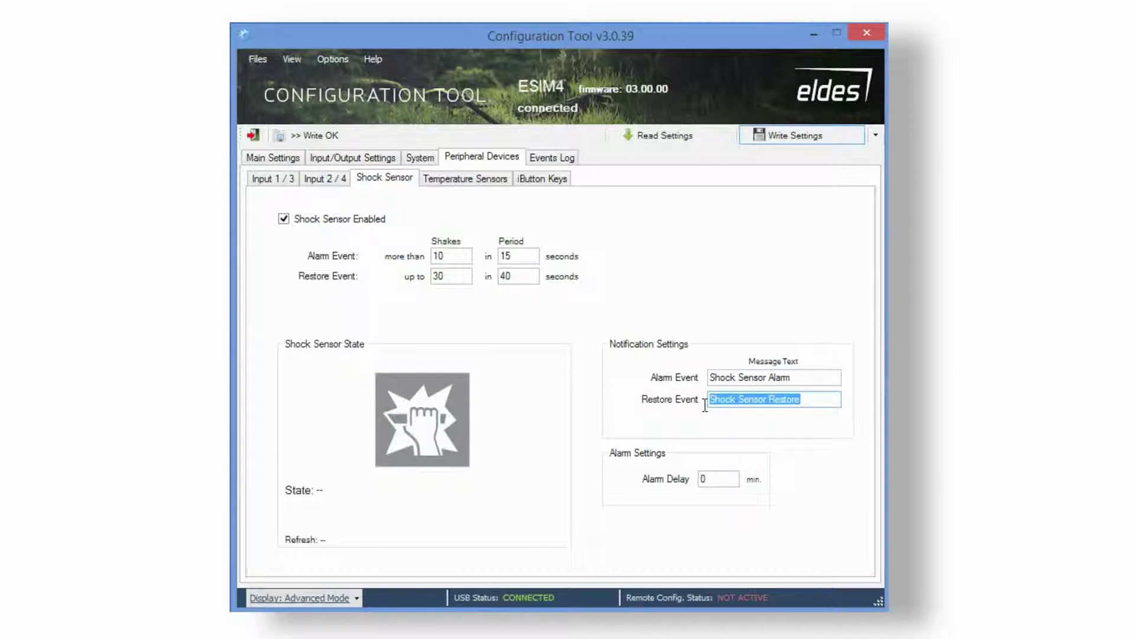
{"action": "left_click_drag", "start_coordinate": [717, 477], "coordinate": [700, 480]}
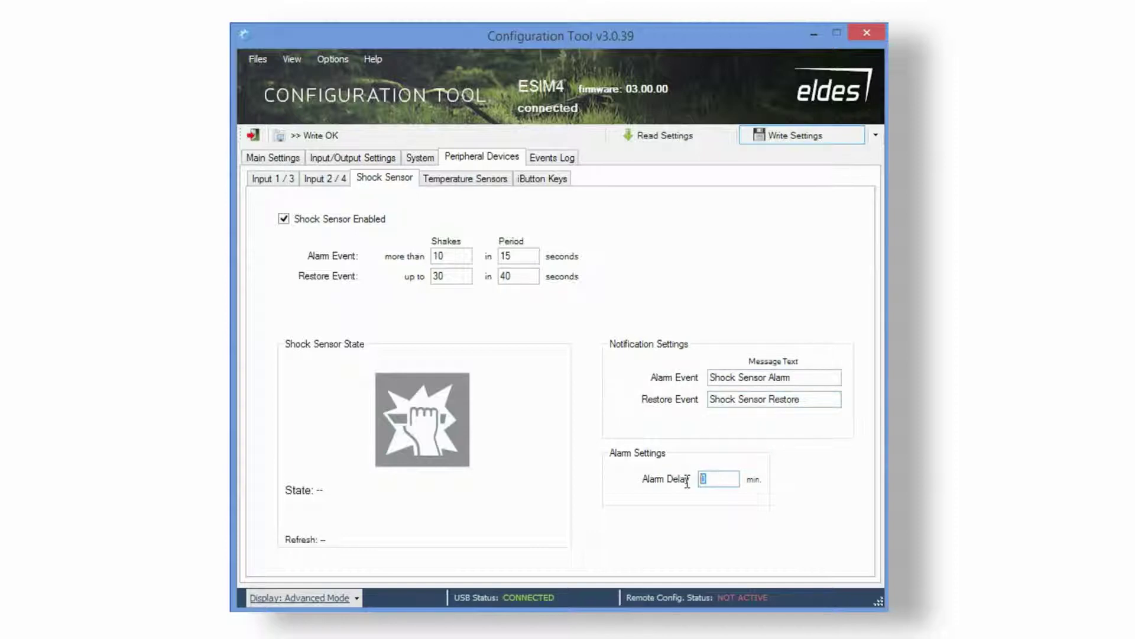
Enable temperature sensor 1 and review its name, minimum and maximum temperatures, and the sensor check interval
{"action": "left_click", "coordinate": [494, 179]}
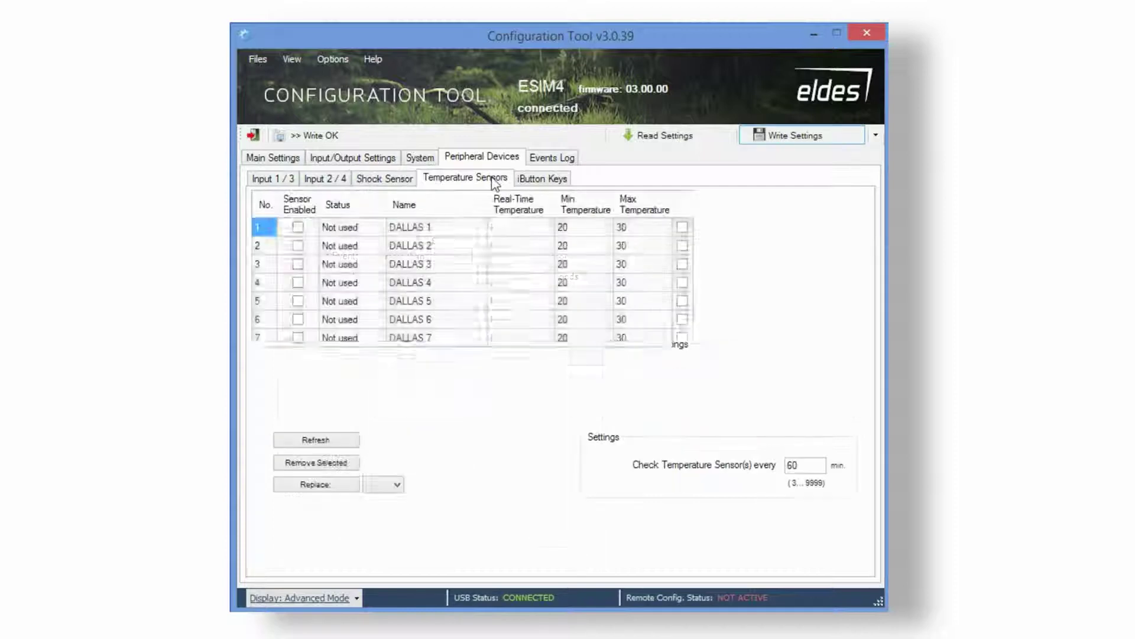
{"action": "left_click", "coordinate": [298, 228]}
{"action": "left_click", "coordinate": [343, 225]}
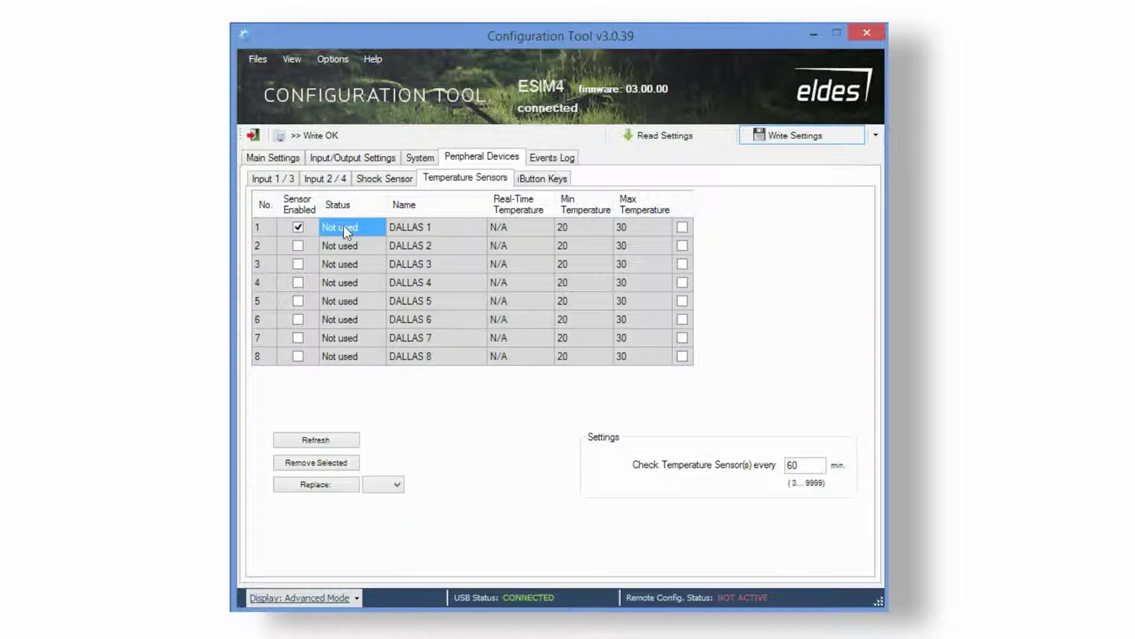
{"action": "left_click", "coordinate": [409, 227]}
{"action": "left_click", "coordinate": [414, 227]}
{"action": "left_click", "coordinate": [506, 223]}
{"action": "double_click", "coordinate": [578, 225]}
{"action": "double_click", "coordinate": [631, 227]}
{"action": "double_click", "coordinate": [793, 465]}
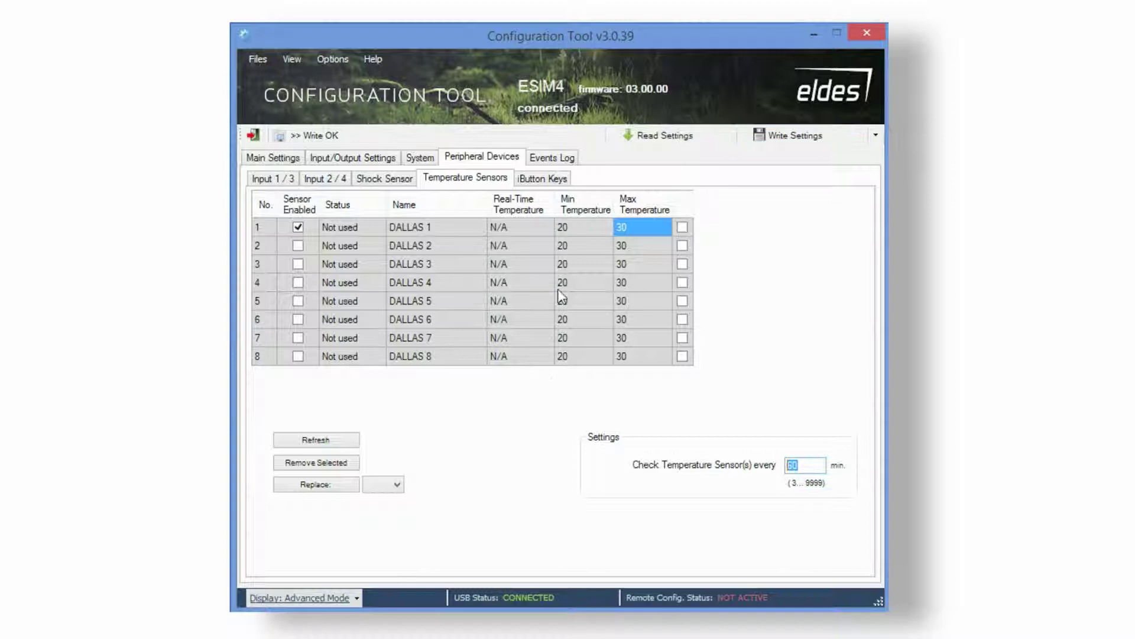
Enable iButton key KEY 1 and write the settings to the device
{"action": "left_click", "coordinate": [545, 179]}
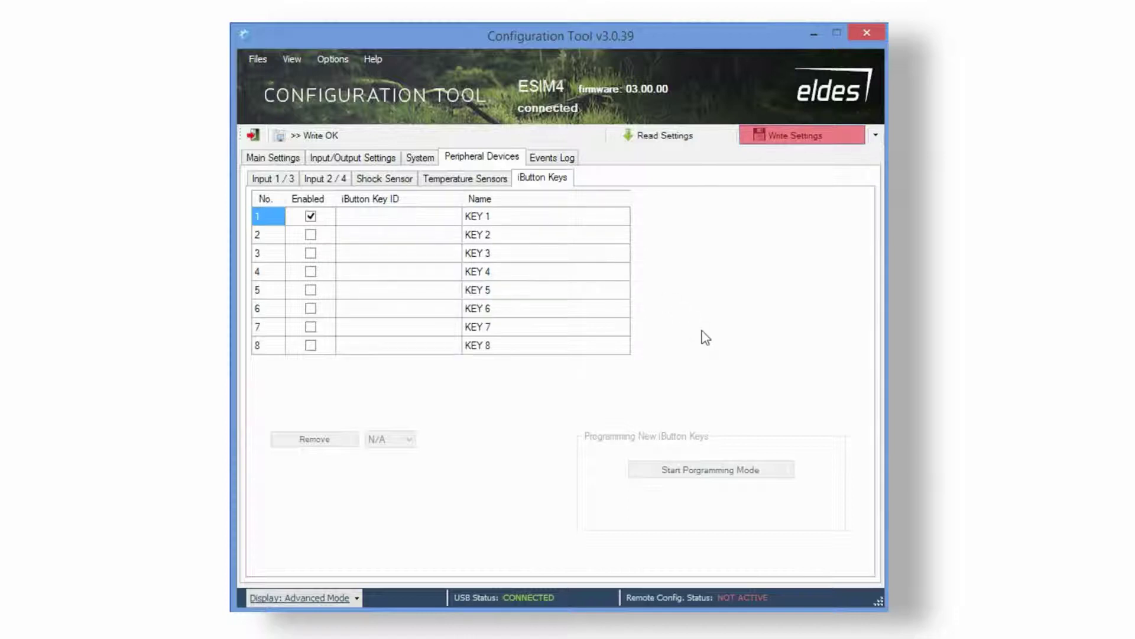
{"action": "left_click", "coordinate": [746, 137]}
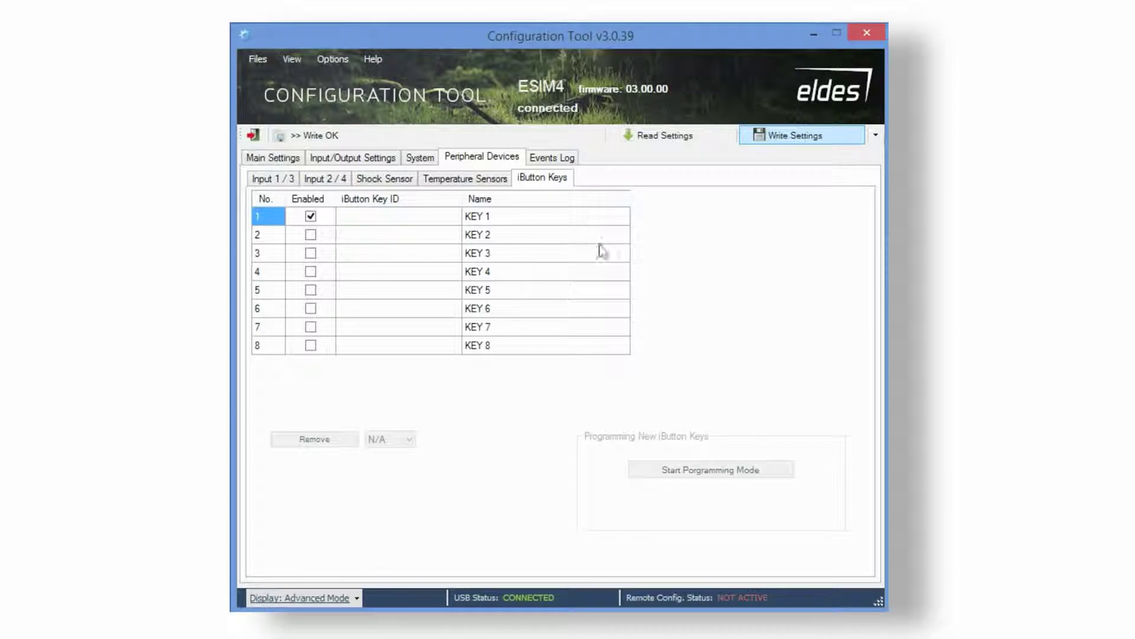
Check the events log and open the QR Code Generator
{"action": "left_click", "coordinate": [553, 157]}
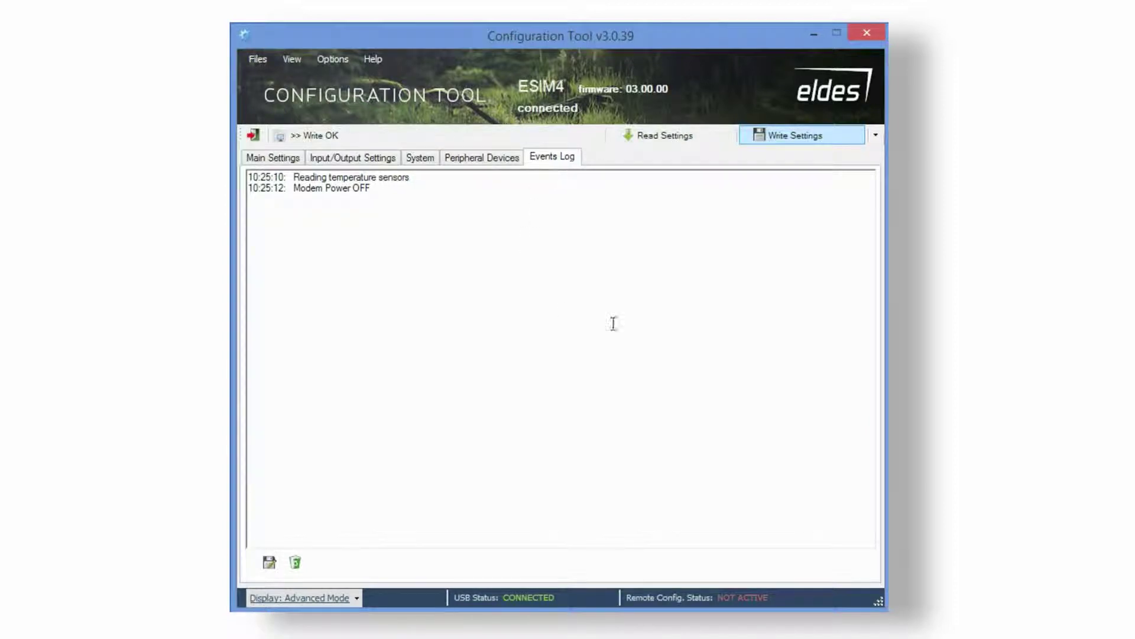
{"action": "left_click", "coordinate": [874, 141]}
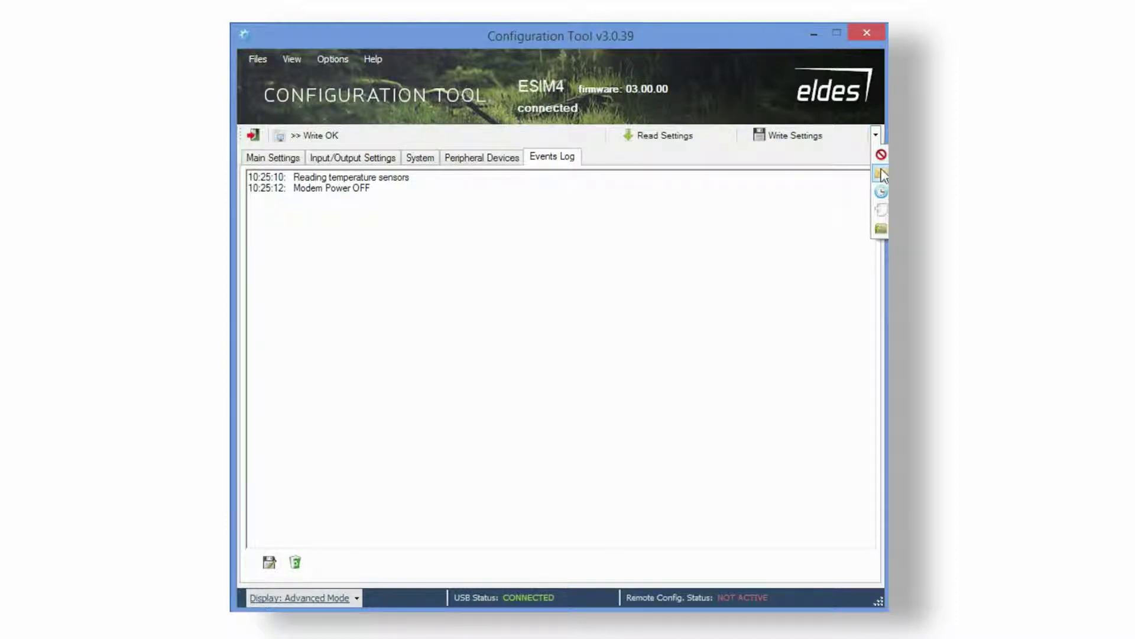
{"action": "left_click", "coordinate": [881, 173]}
{"action": "left_click_drag", "start_coordinate": [616, 193], "coordinate": [724, 137]}
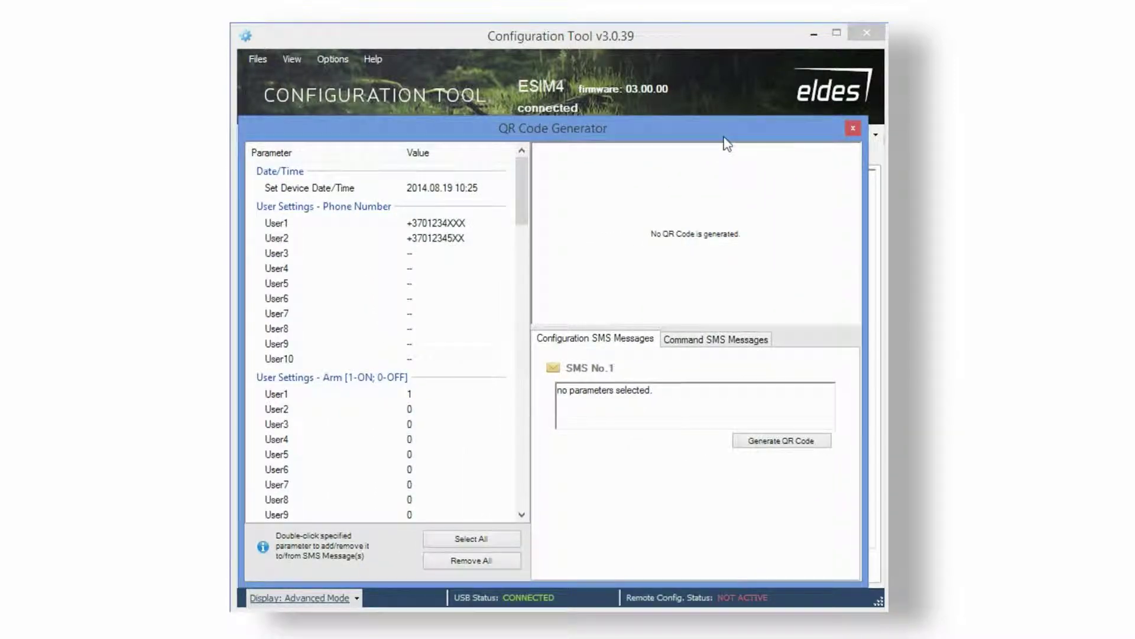
Add all listed parameters to the configuration SMS messages and review the texts of SMS No.1 and No.2
{"action": "left_click_drag", "start_coordinate": [524, 188], "coordinate": [523, 471]}
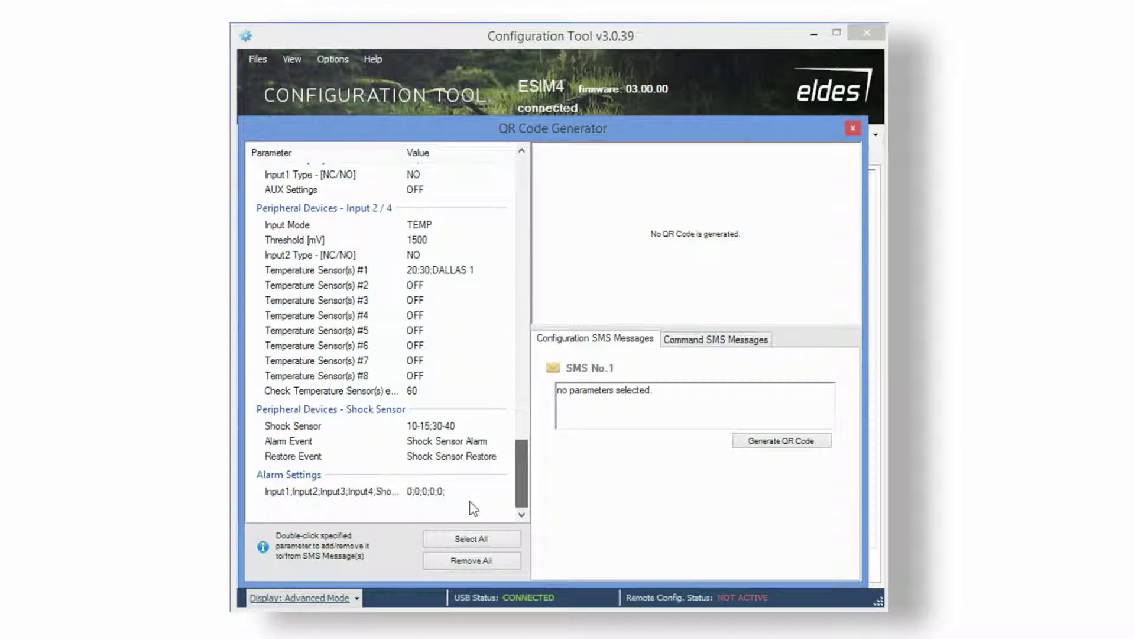
{"action": "scroll", "coordinate": [476, 493], "scroll_direction": "up", "scroll_amount": 20}
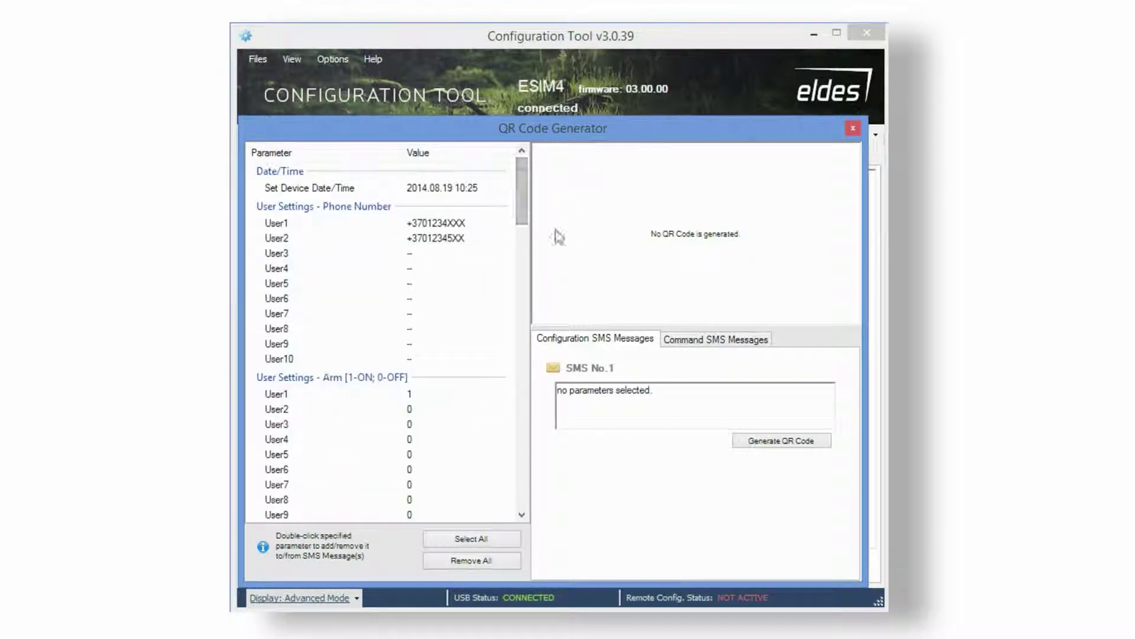
{"action": "left_click", "coordinate": [453, 541]}
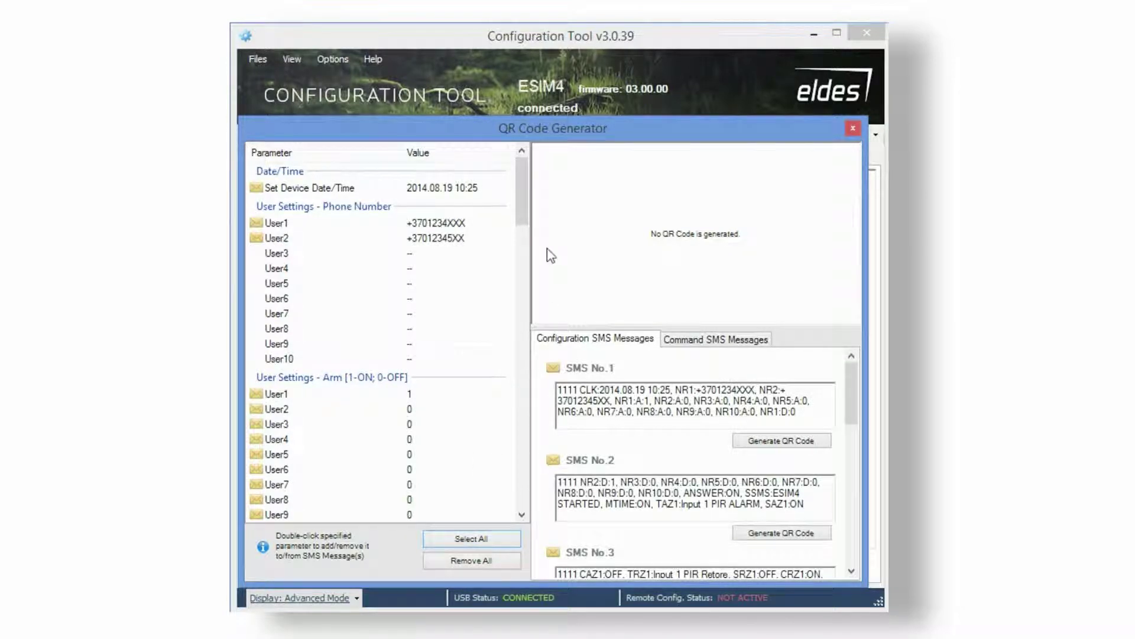
{"action": "mouse_move", "coordinate": [522, 204]}
{"action": "left_mouse_down"}
{"action": "mouse_move", "coordinate": [502, 317]}
{"action": "mouse_move", "coordinate": [510, 479]}
{"action": "mouse_move", "coordinate": [530, 188]}
{"action": "left_mouse_up"}
{"action": "left_click_drag", "start_coordinate": [799, 413], "coordinate": [566, 385]}
{"action": "left_click_drag", "start_coordinate": [805, 503], "coordinate": [557, 480]}
{"action": "mouse_move", "coordinate": [858, 389]}
{"action": "left_mouse_down"}
{"action": "mouse_move", "coordinate": [844, 413]}
{"action": "mouse_move", "coordinate": [854, 533]}
{"action": "mouse_move", "coordinate": [864, 388]}
{"action": "left_mouse_up"}
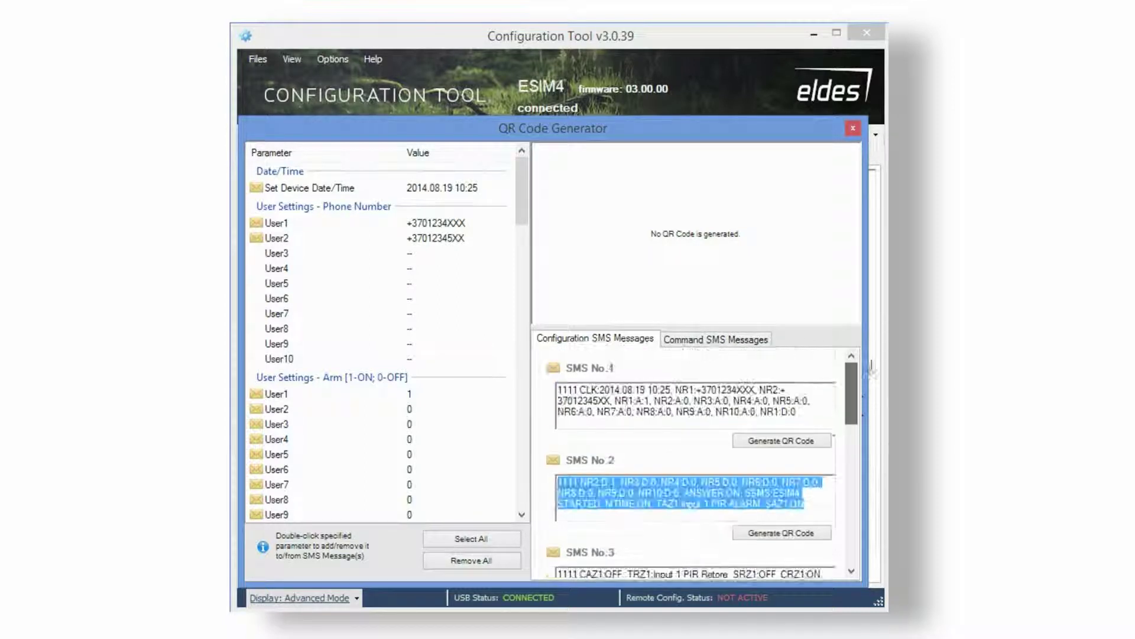
Generate QR codes one after another for configuration SMS messages No.1 through No.4
{"action": "left_click", "coordinate": [763, 447]}
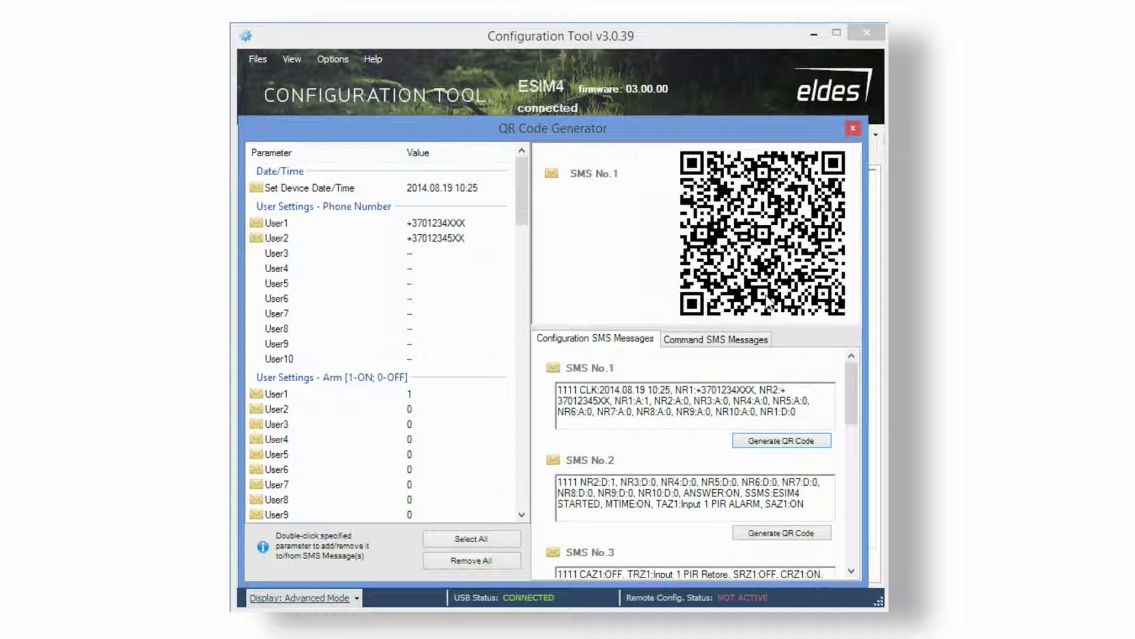
{"action": "left_click", "coordinate": [780, 534]}
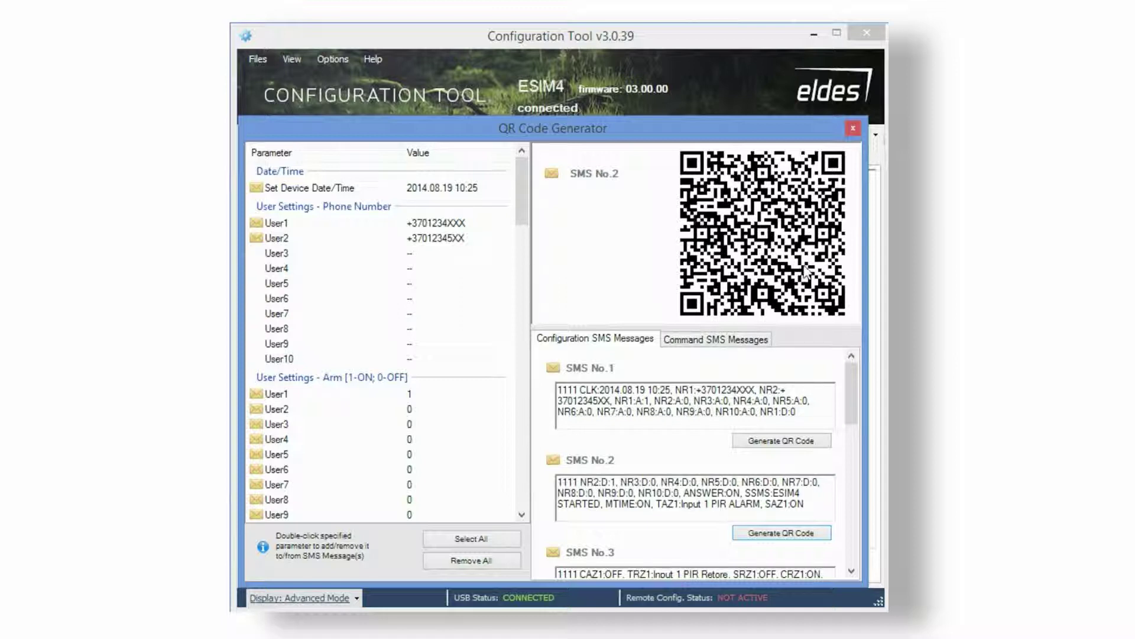
{"action": "scroll", "coordinate": [848, 412], "scroll_direction": "down", "scroll_amount": 3}
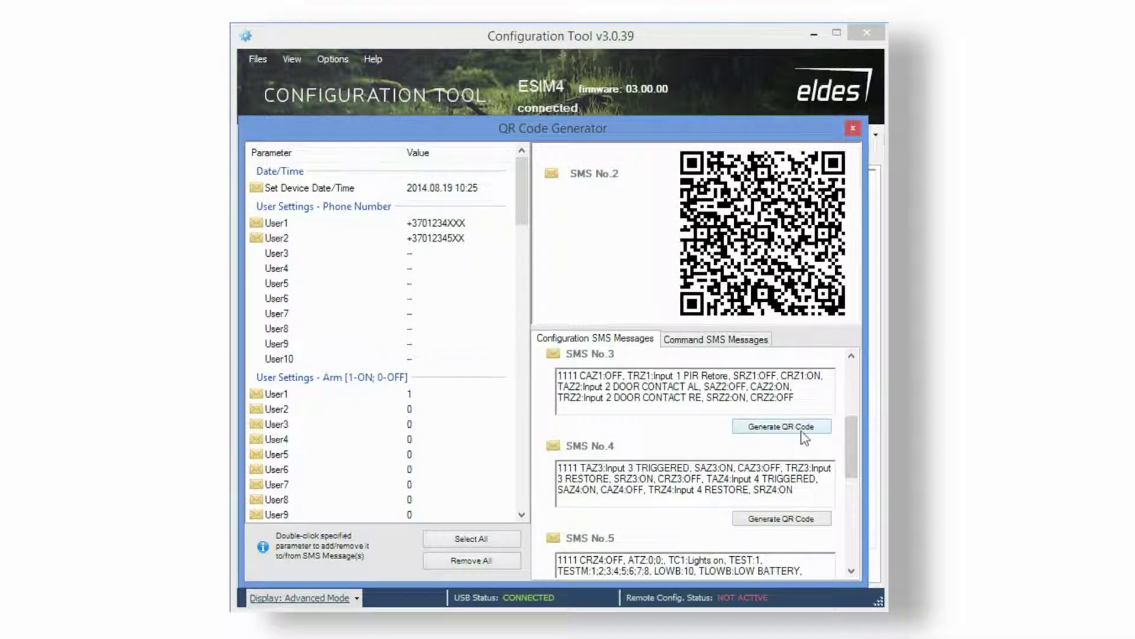
{"action": "left_click", "coordinate": [803, 431]}
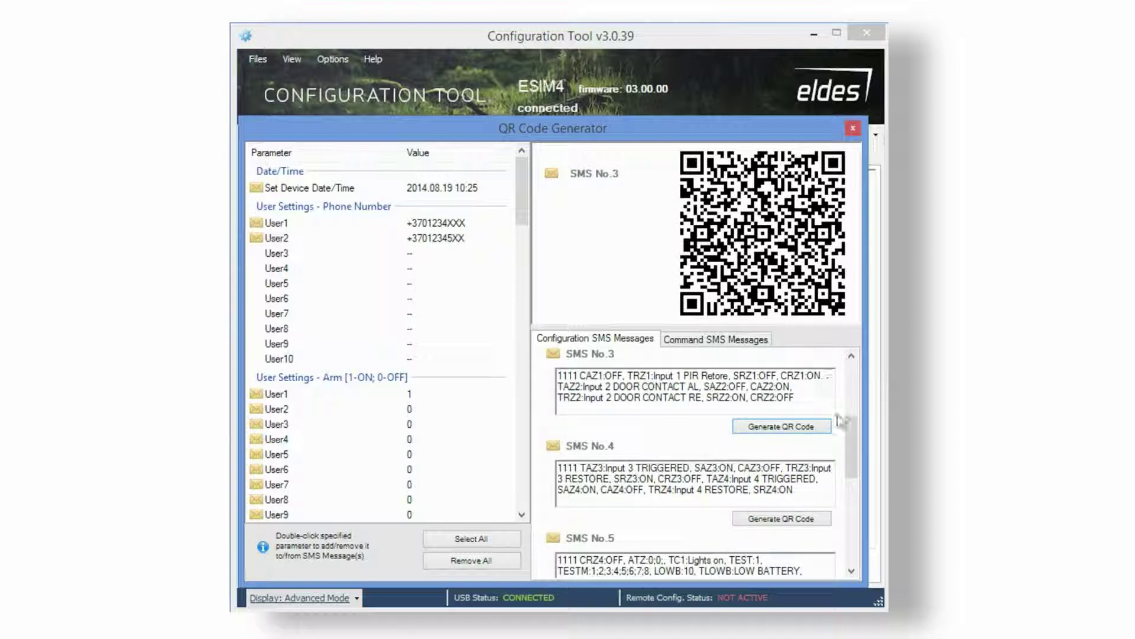
{"action": "left_click_drag", "start_coordinate": [854, 440], "coordinate": [848, 466]}
{"action": "left_click", "coordinate": [810, 397]}
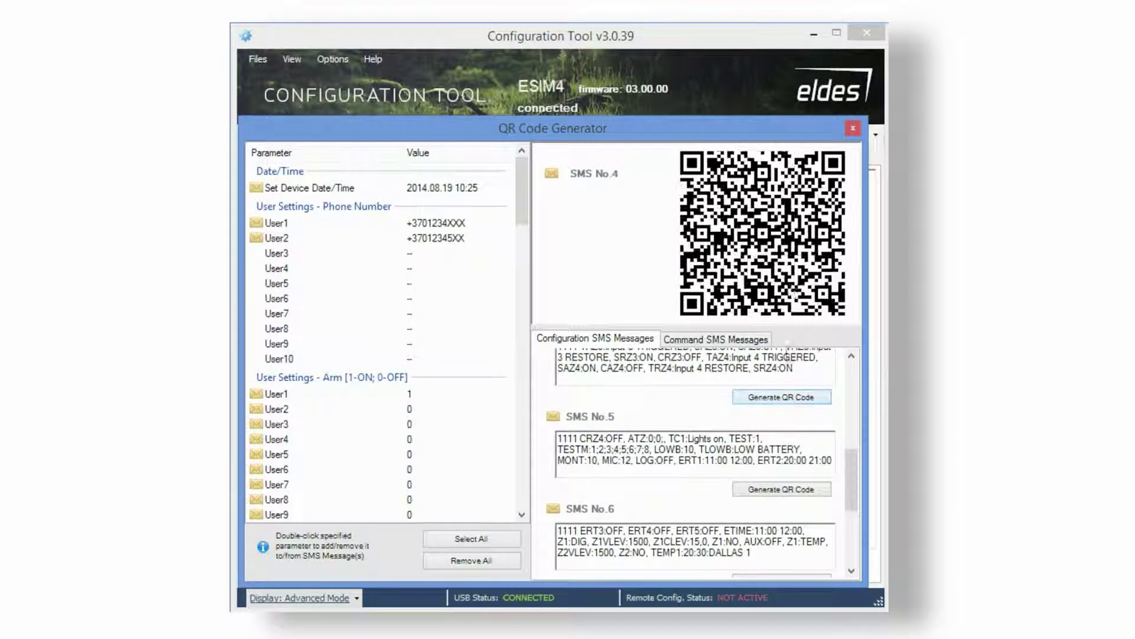